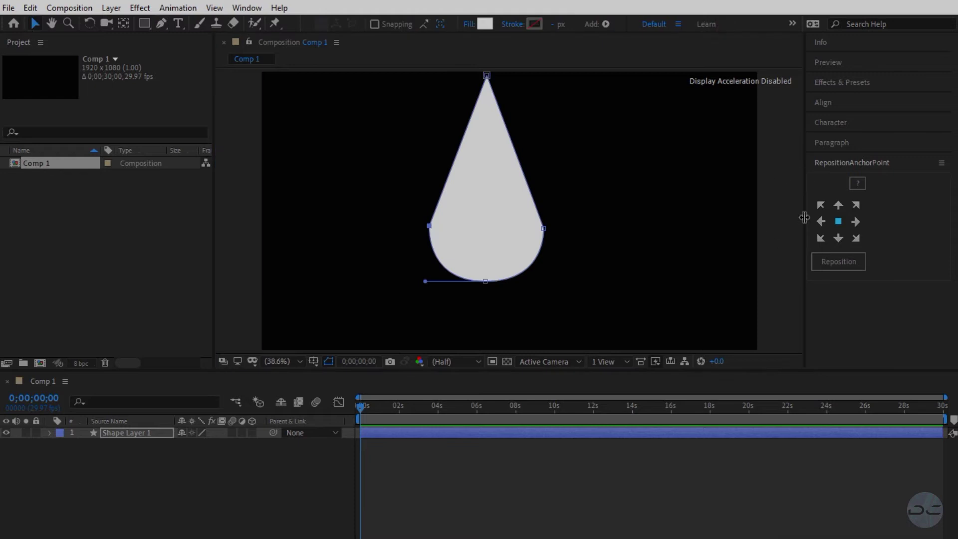
Step: Remove the teardrop's stroke and set its fill colour to CB6725
left_click(512, 24)
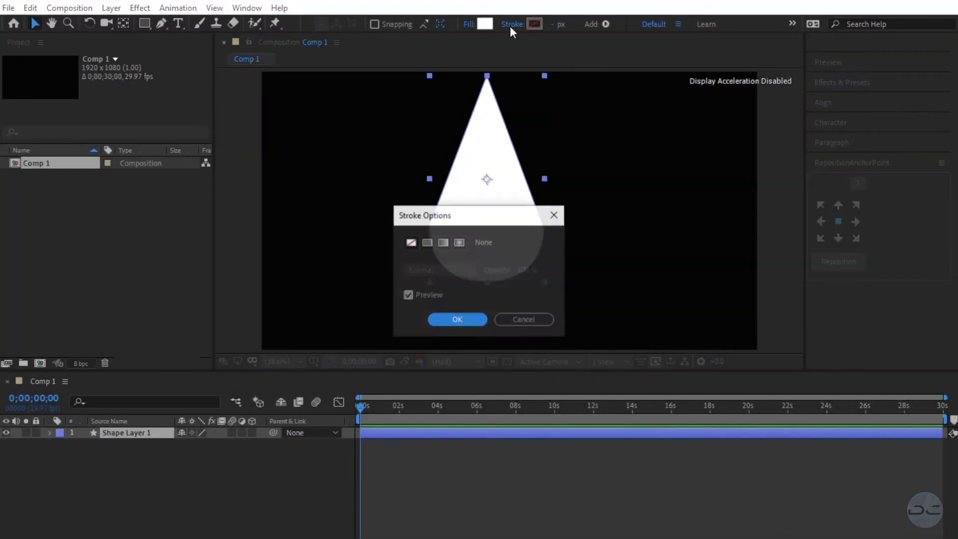
left_click(402, 248)
left_click(454, 318)
left_click(484, 25)
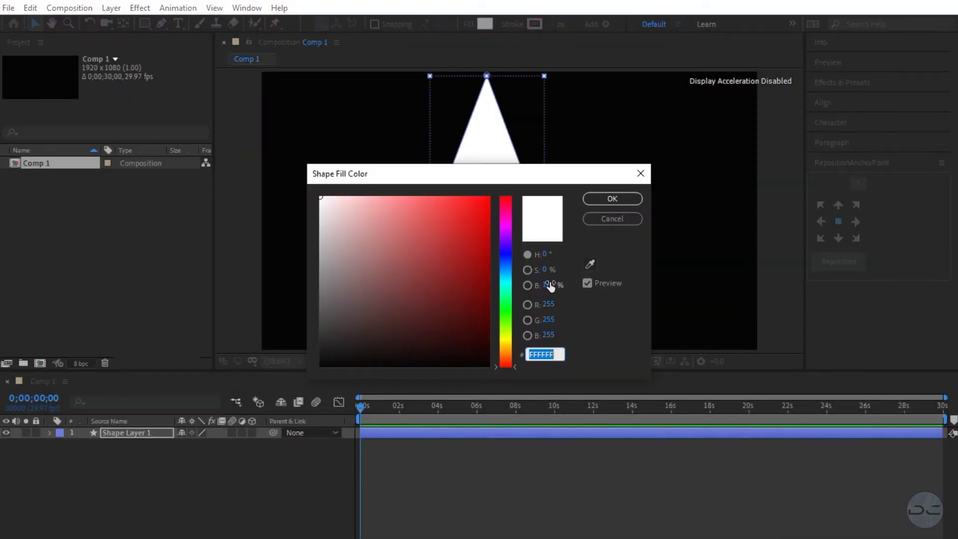
type("CB6729")
left_click(611, 198)
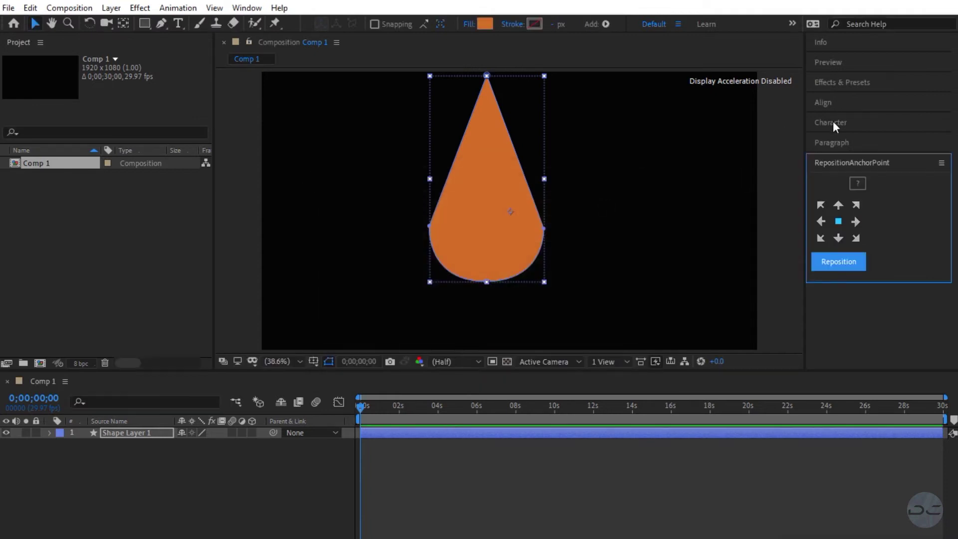
Step: Align the teardrop to the centre of the composition horizontally and vertically
left_click(823, 103)
left_click(842, 136)
left_click(910, 136)
Step: Pull the teardrop's side points inward and lower its tip to make it narrower, and recentre it vertically
left_click_drag(452, 258, 476, 260)
left_click_drag(566, 260, 481, 258)
mouse_move(508, 314)
left_mouse_down()
mouse_move(513, 304)
mouse_move(508, 314)
left_mouse_up()
left_click_drag(509, 108, 510, 147)
left_click(911, 136)
Step: Apply the Wave Warp distort effect to Shape Layer 1
left_click(111, 433)
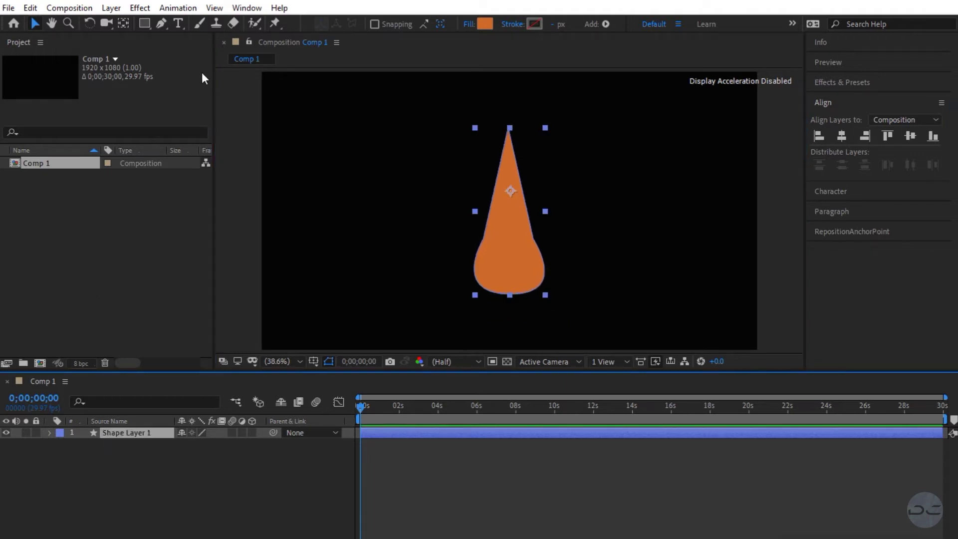
left_click(149, 9)
mouse_move(185, 180)
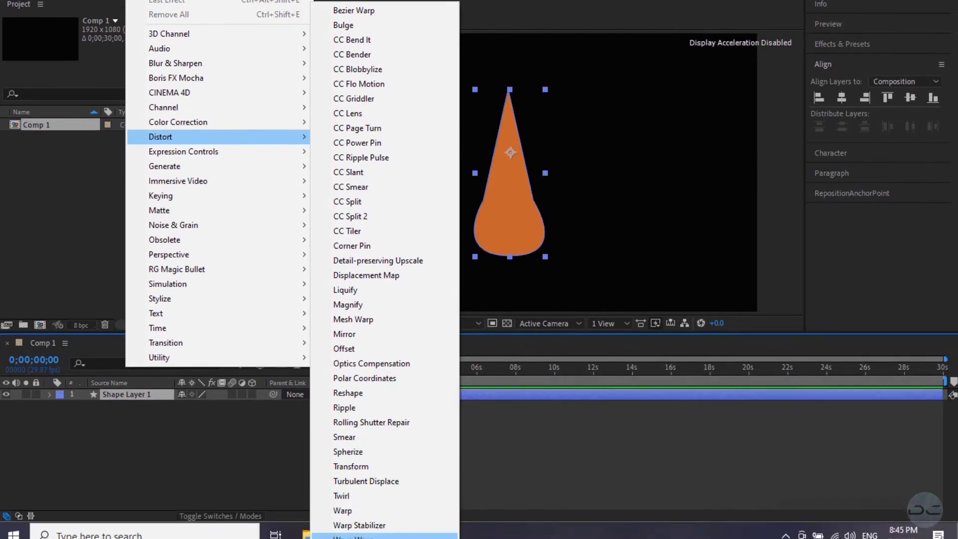
left_click(365, 530)
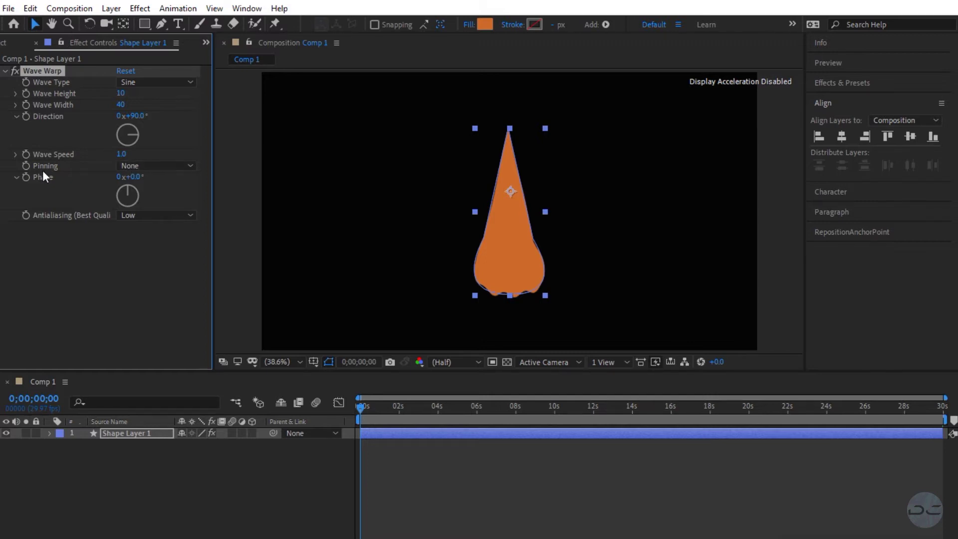
Step: Set the Wave Warp's pinning to Bottom Edge, wave type to Circle and wave height to 25
left_click(179, 169)
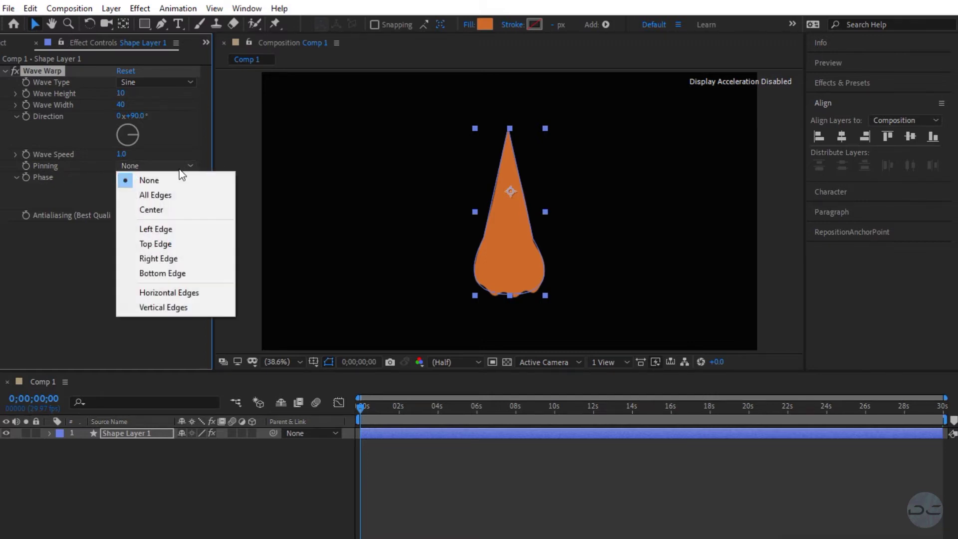
left_click(178, 275)
left_click(137, 84)
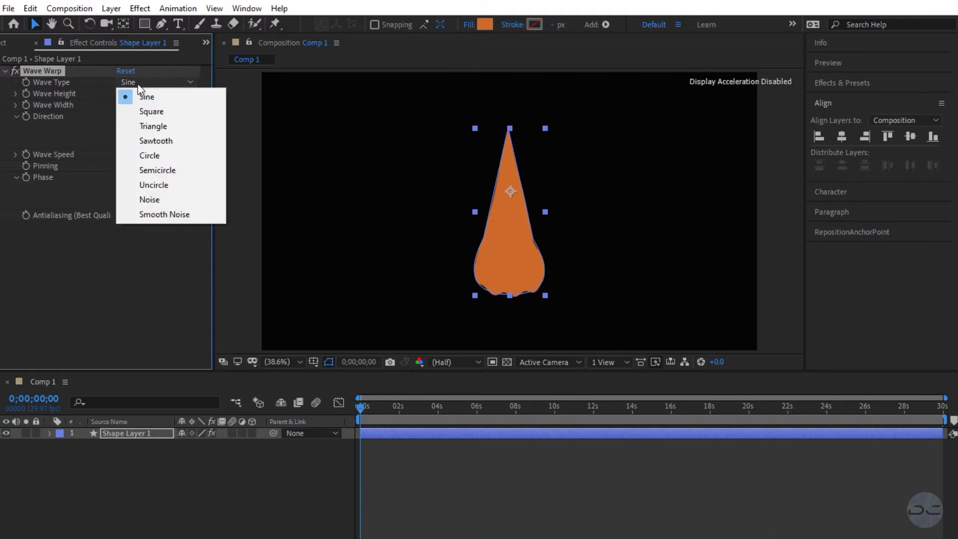
left_click(192, 161)
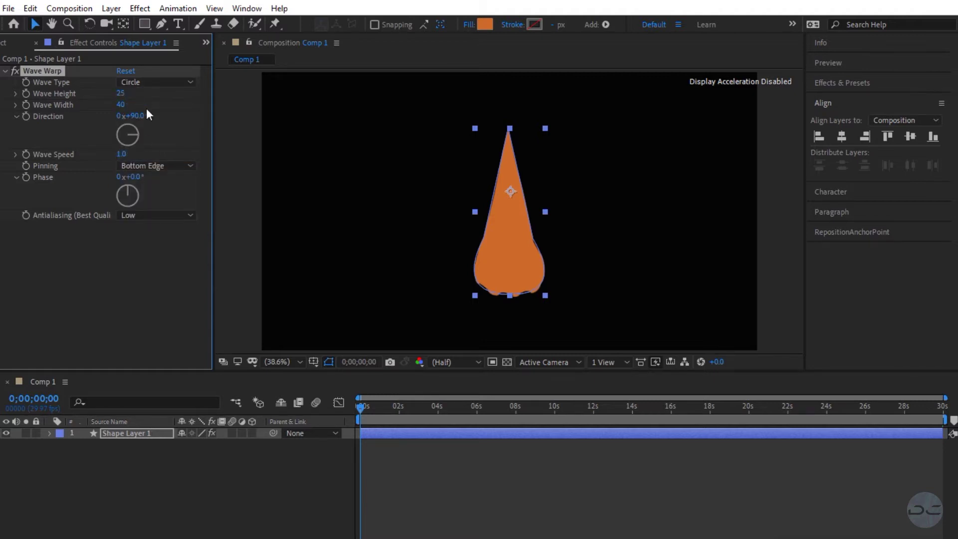
Step: Set the Wave Warp's wave width to 80 and its direction to 35°
left_click(121, 104)
type("8")
key("Return")
left_click(134, 116)
key("Return")
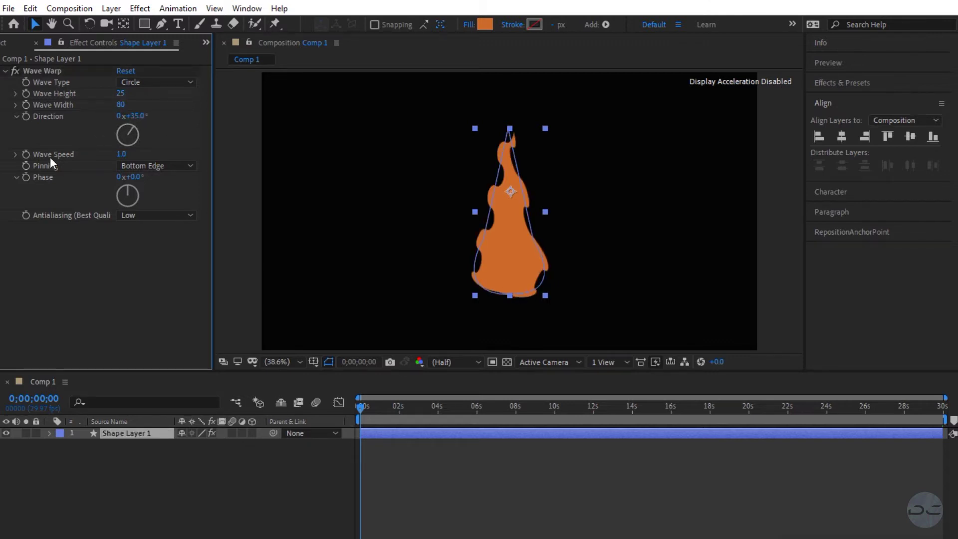
left_click(120, 155)
left_click(13, 154)
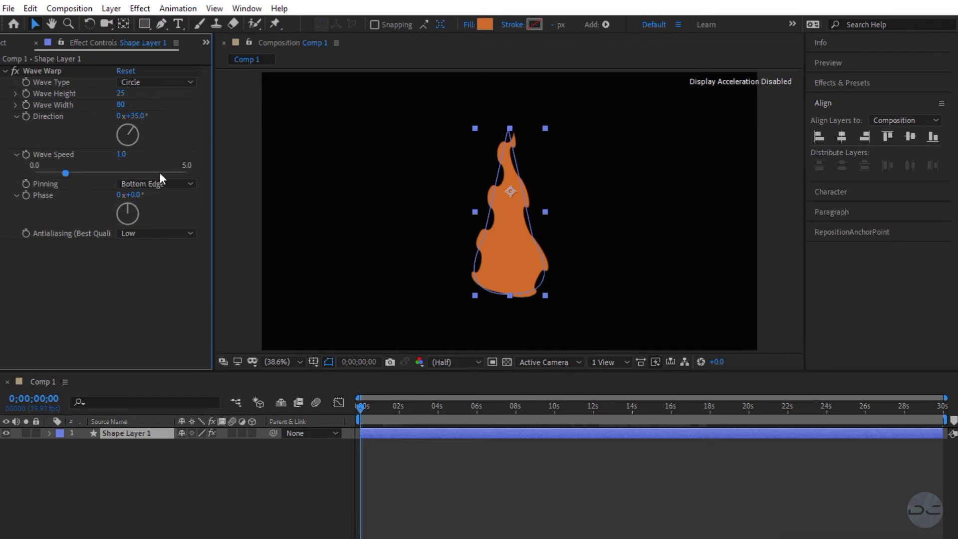
left_click(16, 156)
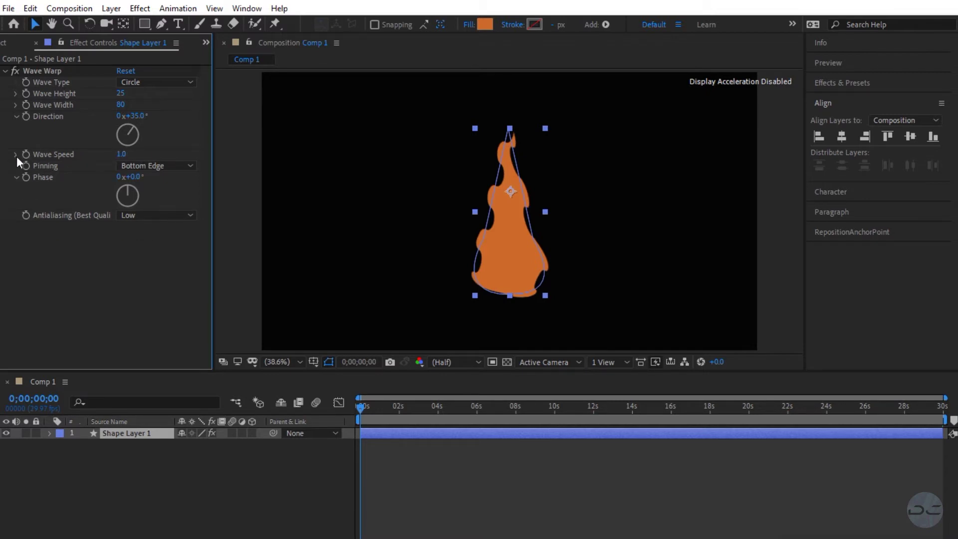
Step: Duplicate the Wave Warp effect and set the copy's wave height to -25 and direction to -35°
left_click(31, 70)
key("ctrl+d")
left_click(120, 241)
type("-25")
key("Return")
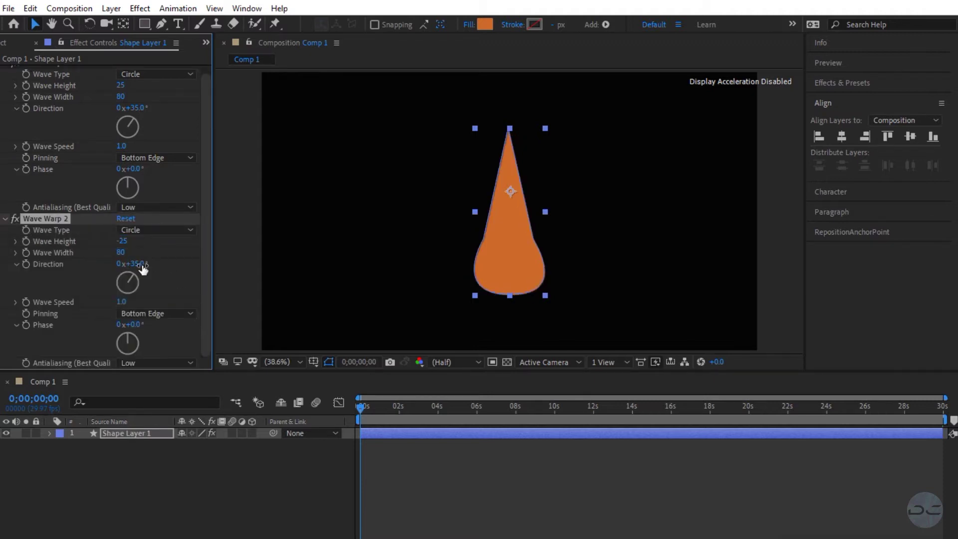
left_click(139, 263)
type("-35")
key("Return")
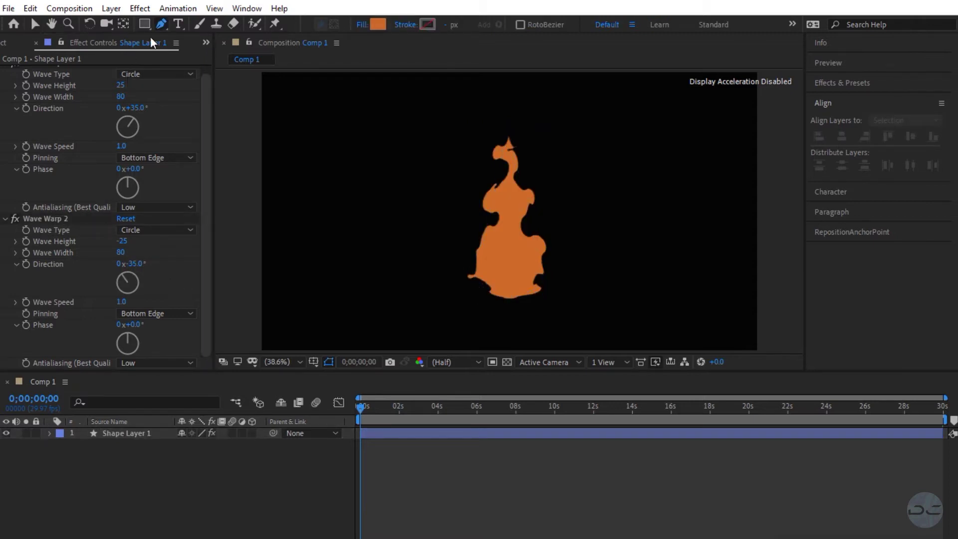
Step: Draw an ellipse on a new shape layer over the flame's base and nudge it to line up with the base
left_click(146, 25)
left_click_drag(148, 29, 199, 55)
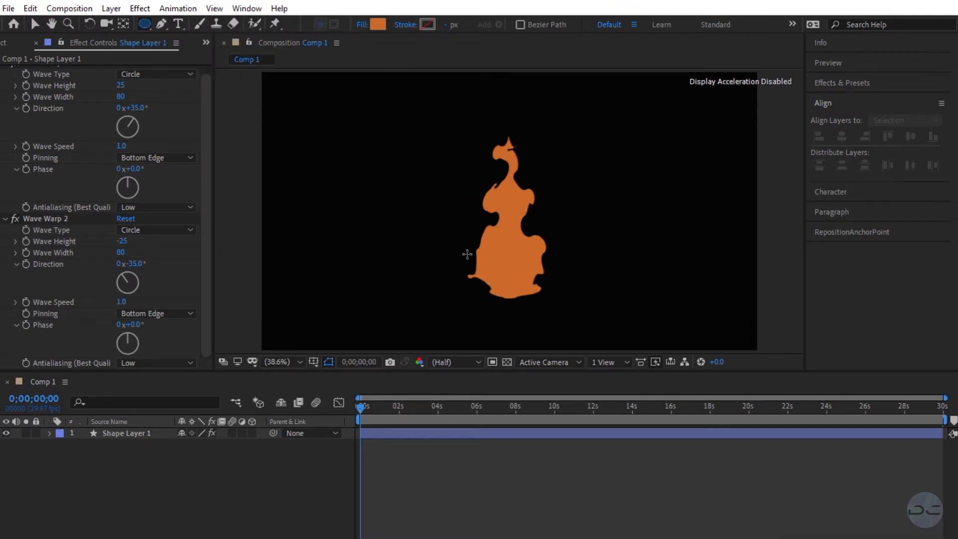
left_click_drag(479, 260, 547, 300)
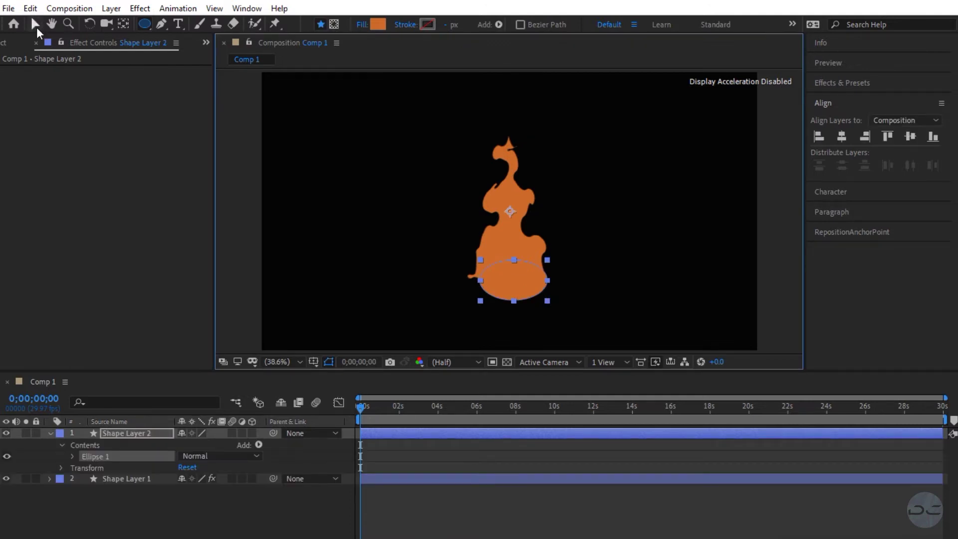
key("v")
left_click_drag(516, 282, 513, 279)
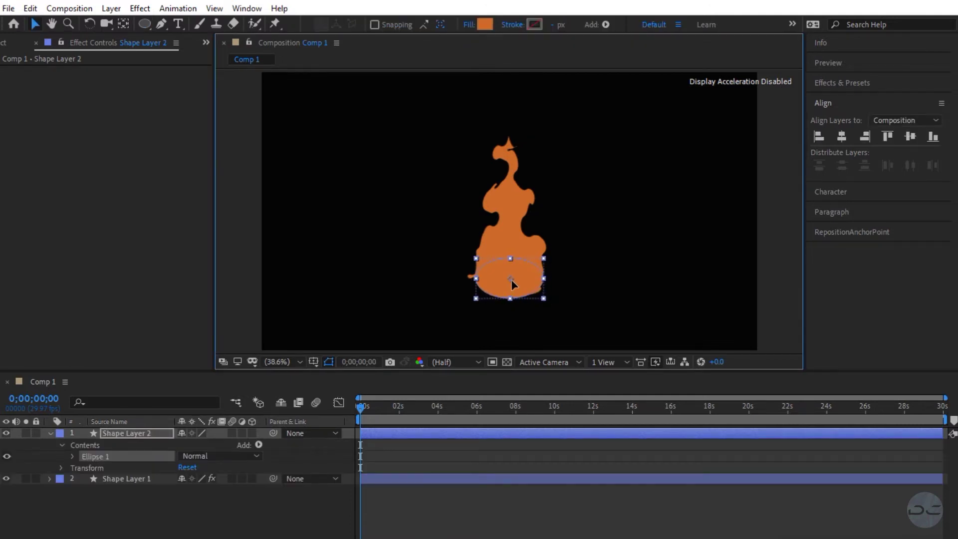
Step: Copy both Wave Warp effects from Shape Layer 1 to the ellipse layer, Shape Layer 2
left_click(115, 477)
left_click(6, 70)
left_click(6, 81)
left_click(29, 82)
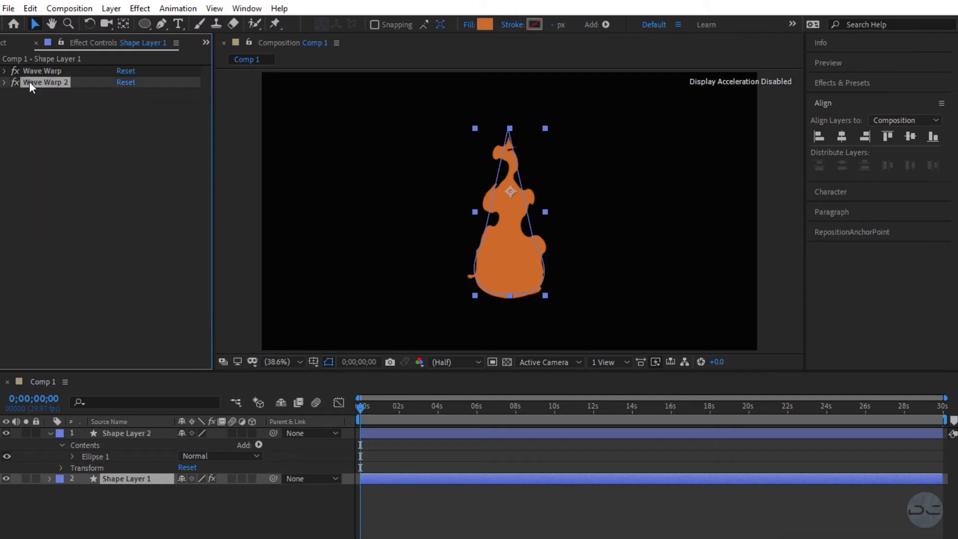
left_click(41, 73, "shift")
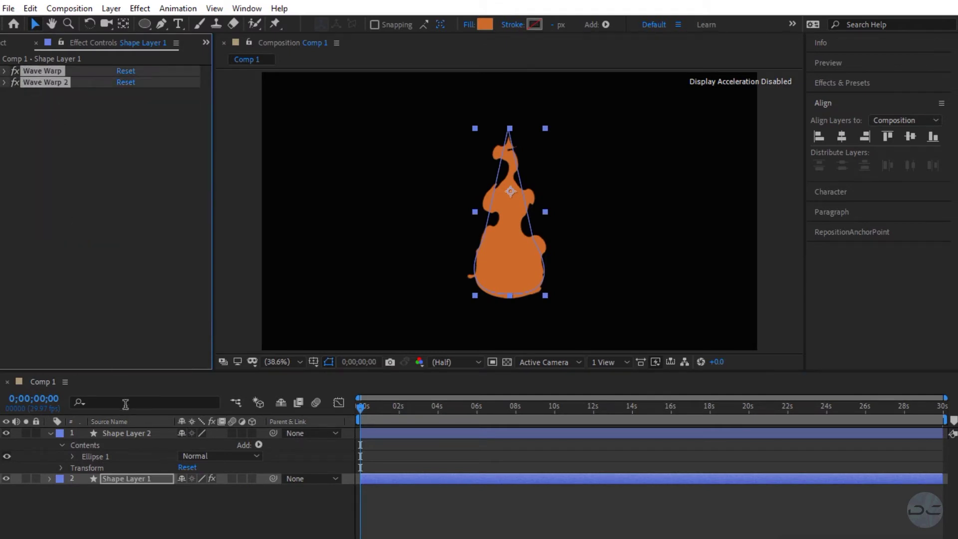
left_click(131, 433)
key("ctrl+v")
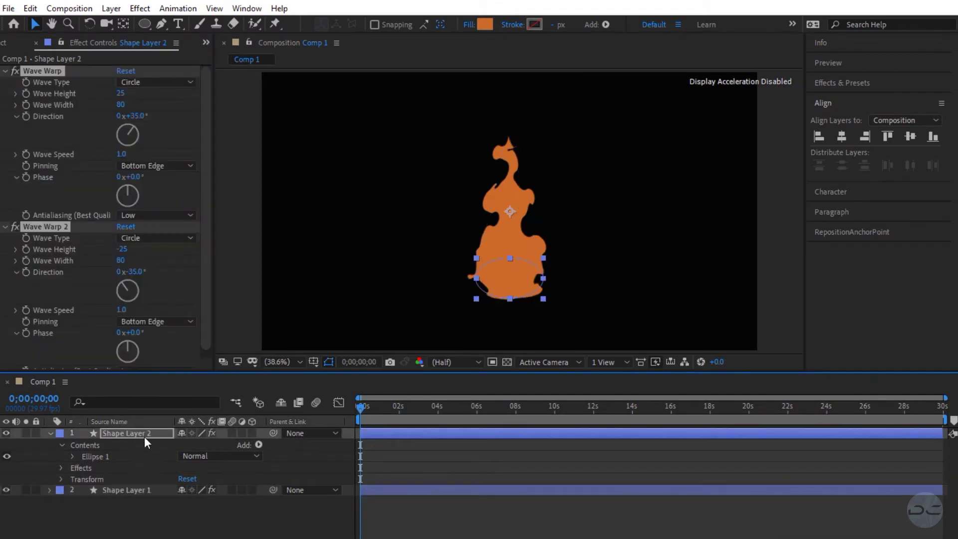
Step: On the ellipse layer, set the first Wave Warp's height to 15, and the second's wave type to Smooth Noise and height to 25
left_click(119, 94)
type("15")
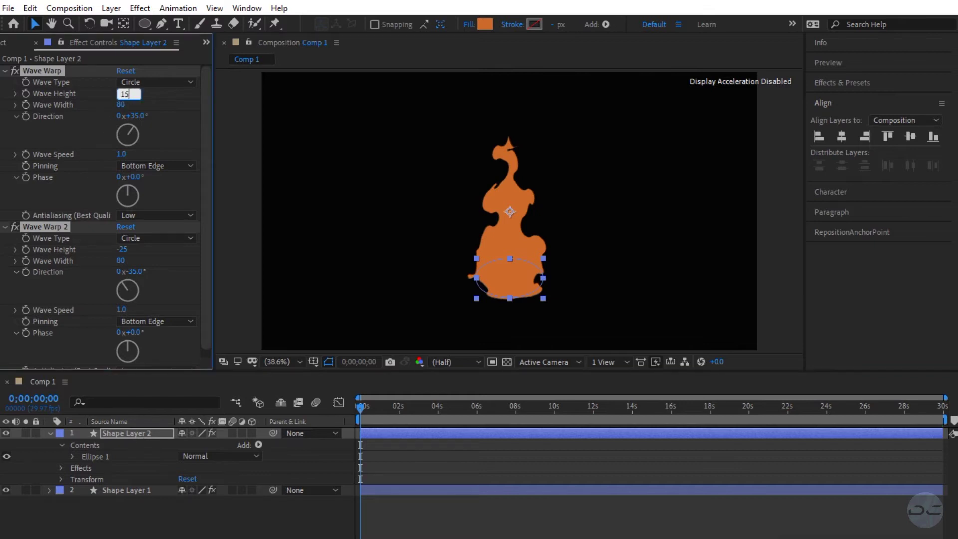
left_click(172, 119)
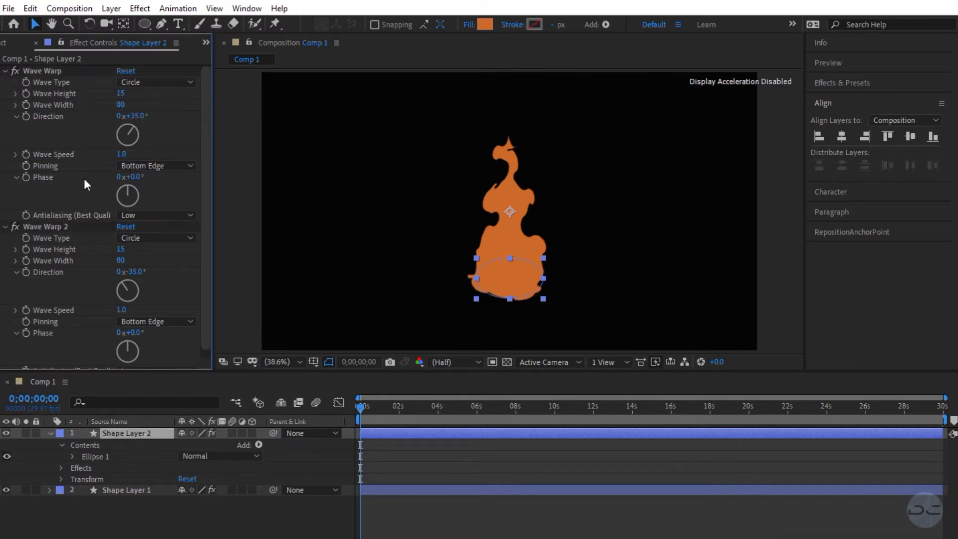
left_click(136, 239)
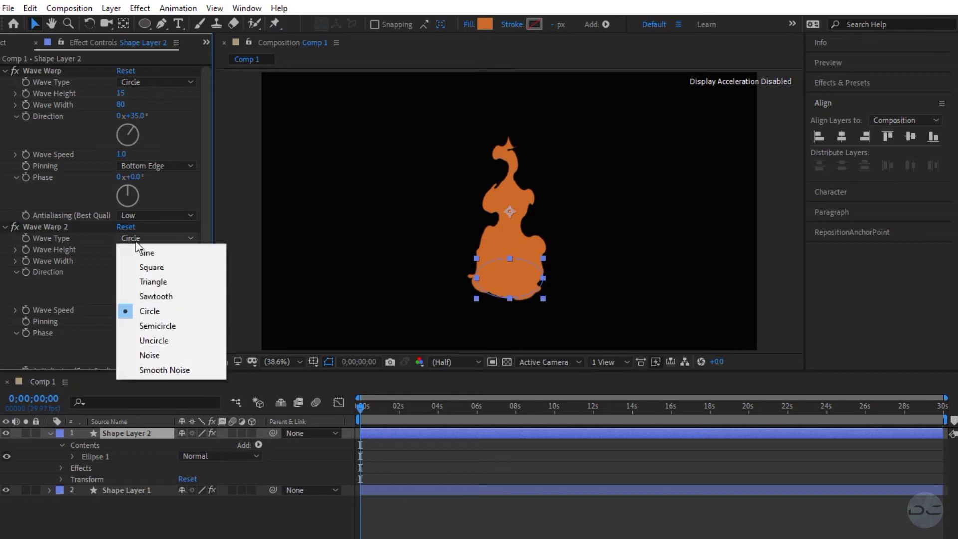
left_click(169, 369)
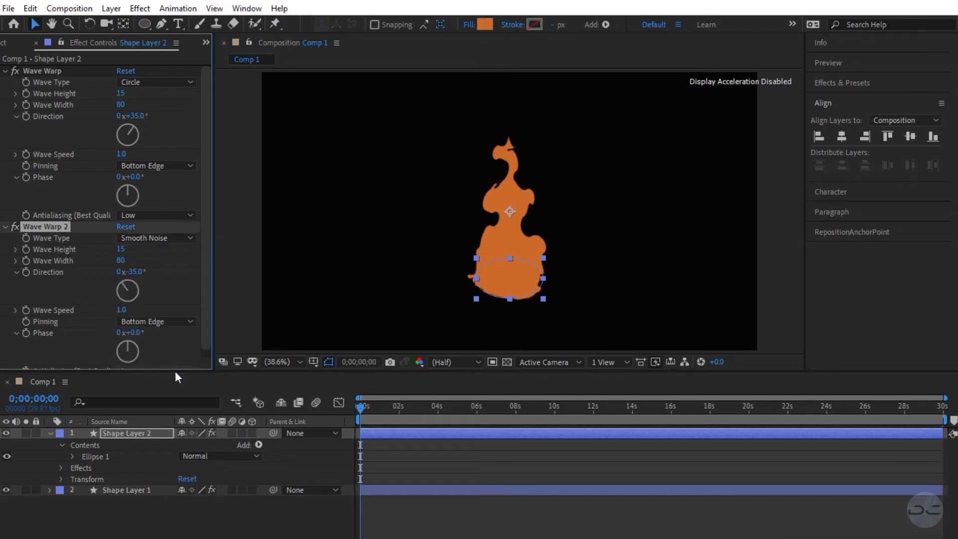
Step: Play a preview of the flame animation and stop it
left_click(828, 62)
left_click(872, 81)
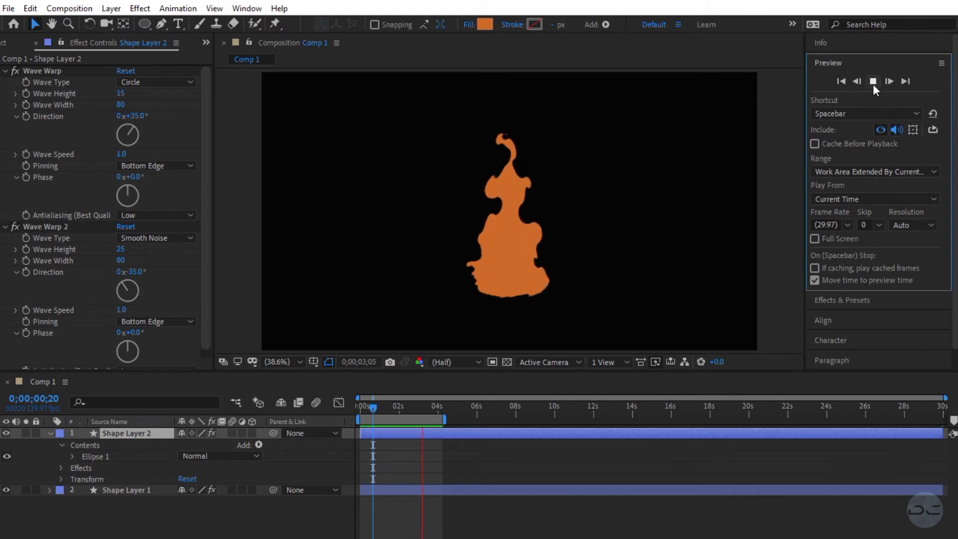
left_click(872, 81)
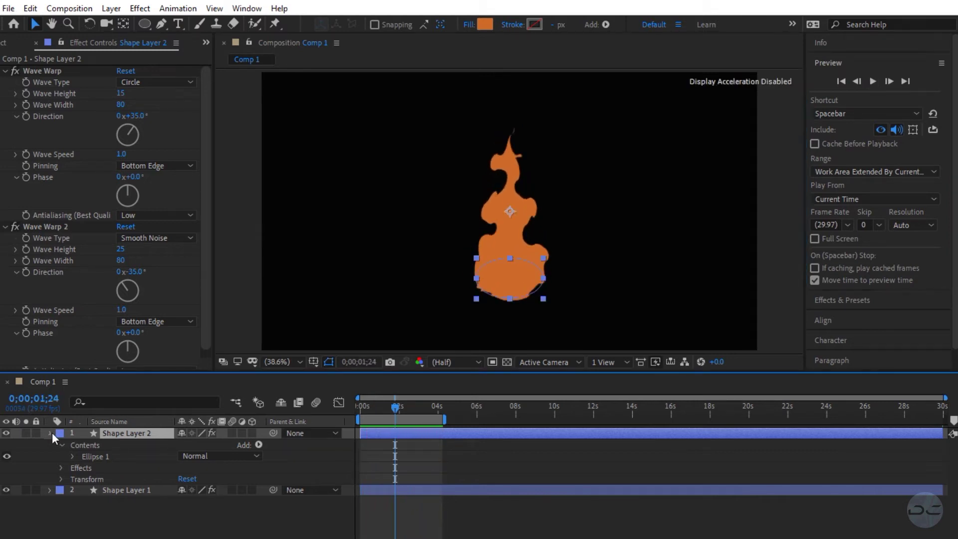
Step: Collapse the ellipse layer's properties and give both shape layers an orange label colour
left_click(50, 432)
left_click(60, 444)
left_click(76, 372)
left_click(59, 434)
left_click(80, 354)
Step: Duplicate both shape layers and move the copied flame, Shape Layer 3, directly below Shape Layer 4
left_click_drag(127, 489, 132, 426)
key("ctrl+d")
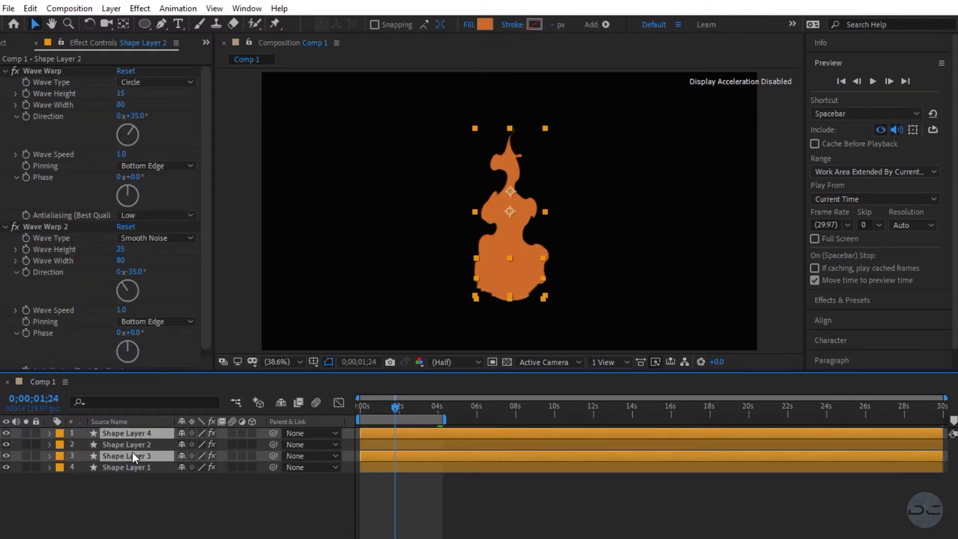
left_click(120, 497)
left_click_drag(116, 455, 121, 444)
Step: Change the label colour of the duplicated layers, Shape Layer 3 and Shape Layer 4, to peach
left_click(59, 443)
left_click(88, 294)
left_click(60, 433)
left_click(88, 282)
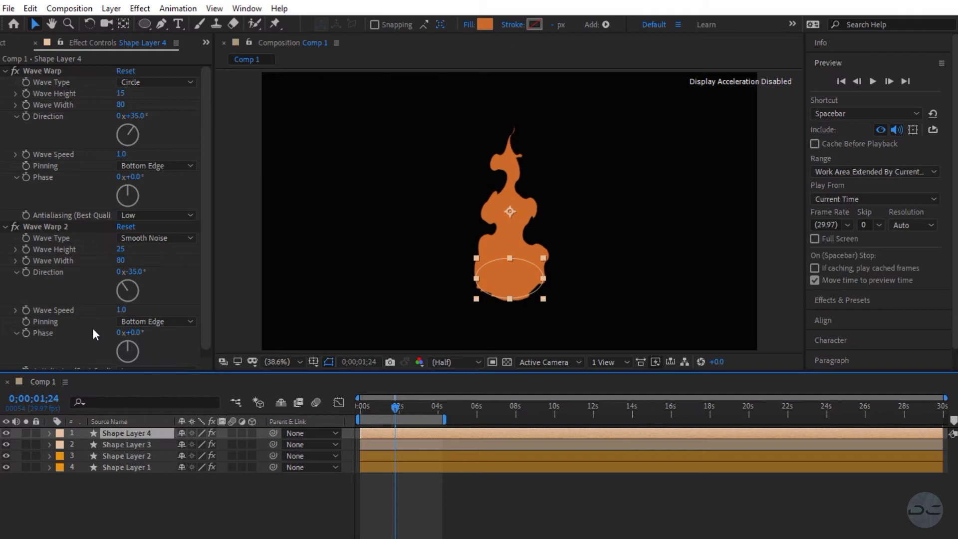
Step: Change the fill colour of Shape Layer 3 and Shape Layer 4 to a golden yellow
left_click(108, 445, "shift")
left_click(484, 24)
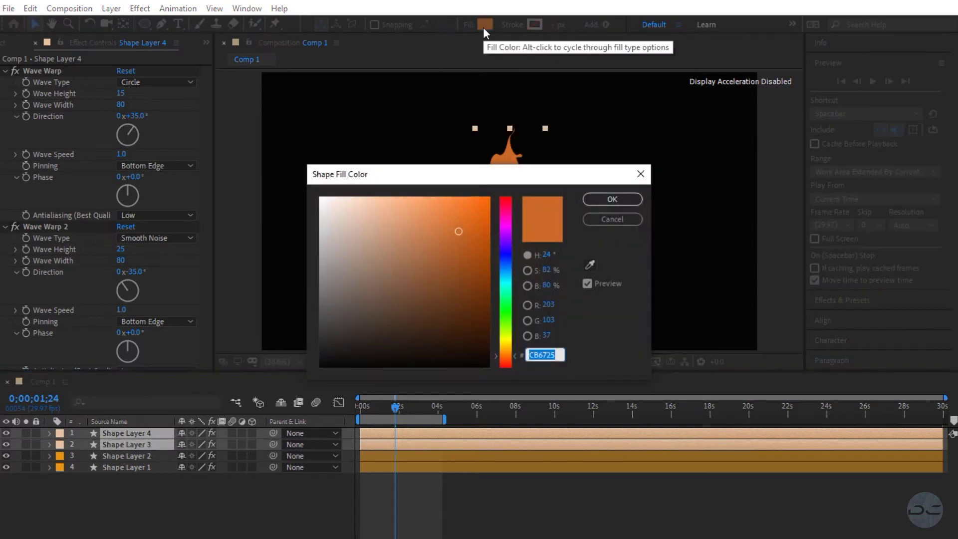
key("ctrl+v")
left_click(616, 199)
Step: Reshape Shape Layer 3's flame path into a smaller, narrower inner flame by moving its points inward and shortening the base curve handles
left_click(488, 245)
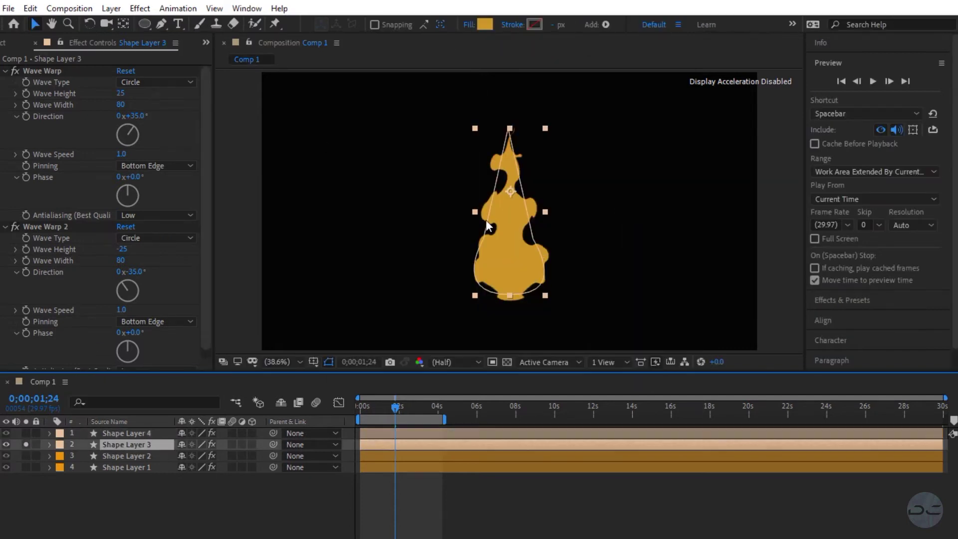
double_click(488, 245)
left_click_drag(484, 240, 507, 256)
left_click_drag(509, 294, 519, 293)
left_click_drag(532, 238, 502, 266)
left_click_drag(508, 128, 508, 140)
left_click_drag(523, 254, 530, 266)
left_click_drag(579, 292, 554, 293)
left_click_drag(459, 291, 489, 284)
Step: Narrow Shape Layer 4's yellow ellipse and fit it over the inner flame's base, with both yellow layers soloed
left_click(25, 433)
left_click(25, 443)
left_click(126, 433)
left_click(25, 443)
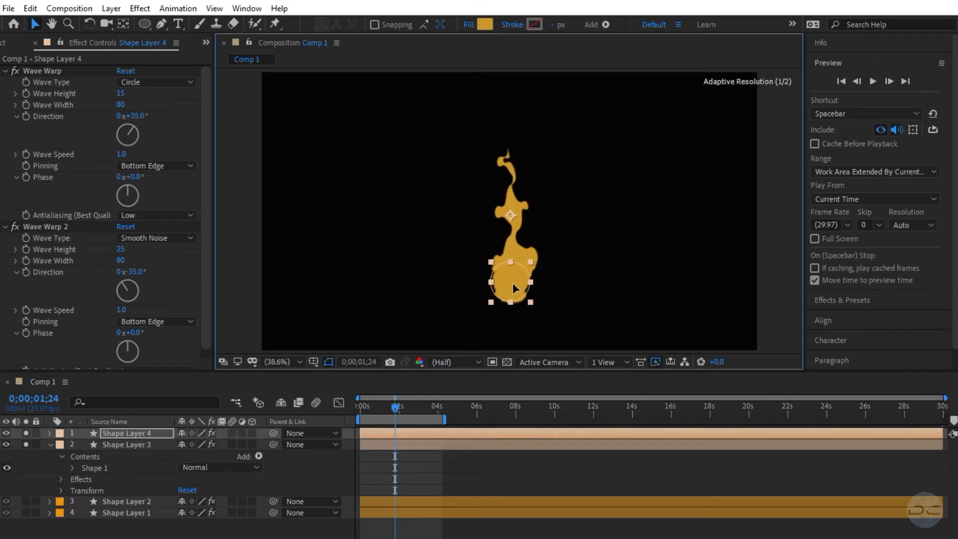
Step: Centre the inner flame on Shape Layer 3 horizontally in the composition and unsolo both yellow layers
left_click(823, 320)
left_click(729, 444)
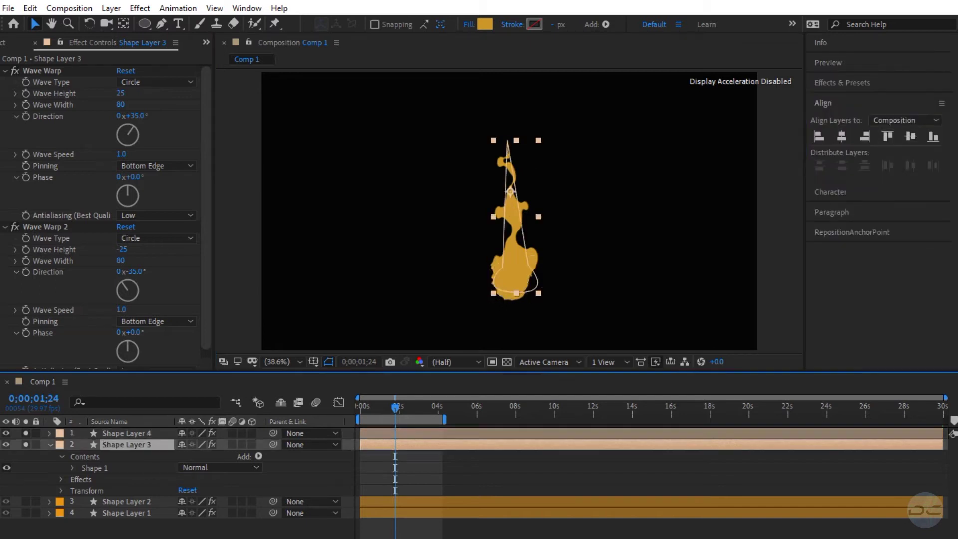
left_click(841, 136)
left_click(25, 443)
left_click(25, 433)
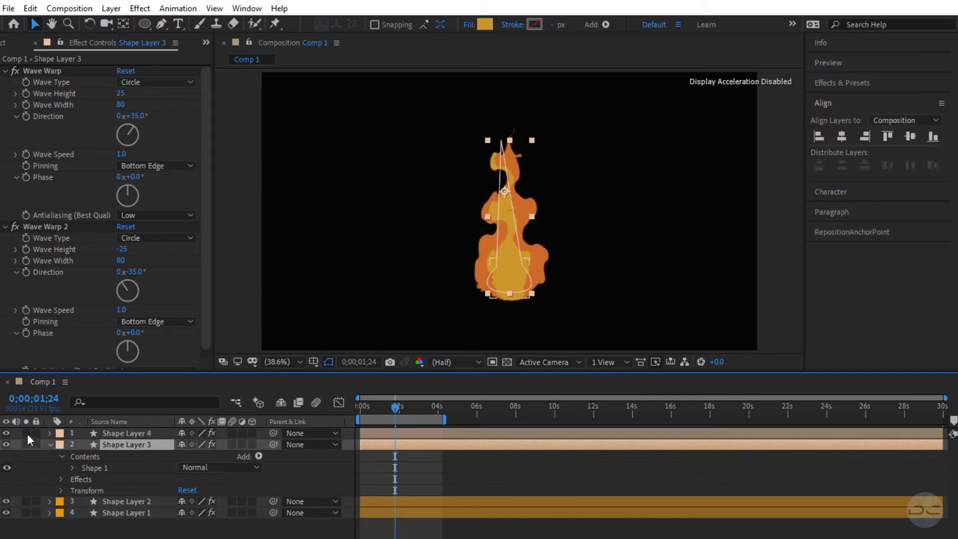
Step: Set the direction of Shape Layer 3's first Wave Warp to 2° and scrub through the timeline to check the motion
left_click(138, 116)
key("Return")
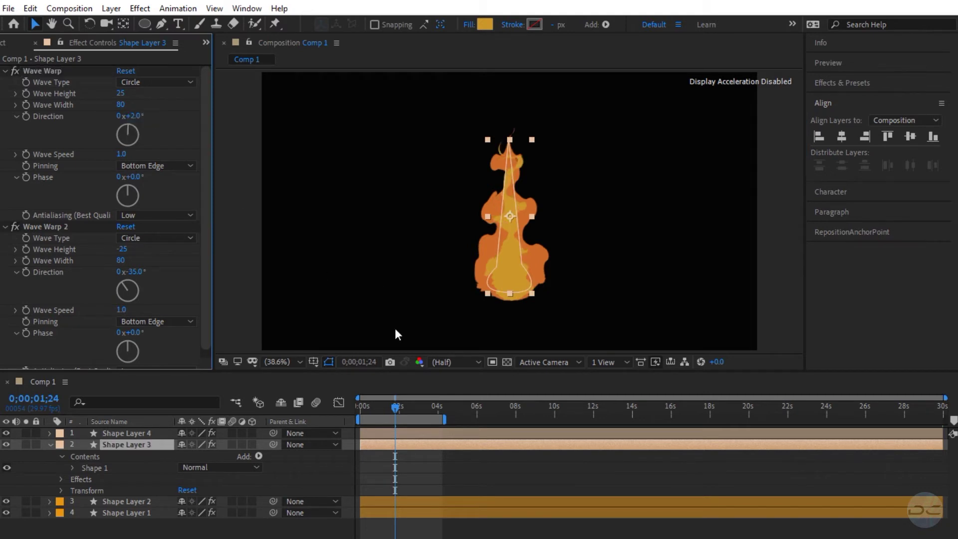
left_click_drag(391, 408, 438, 405)
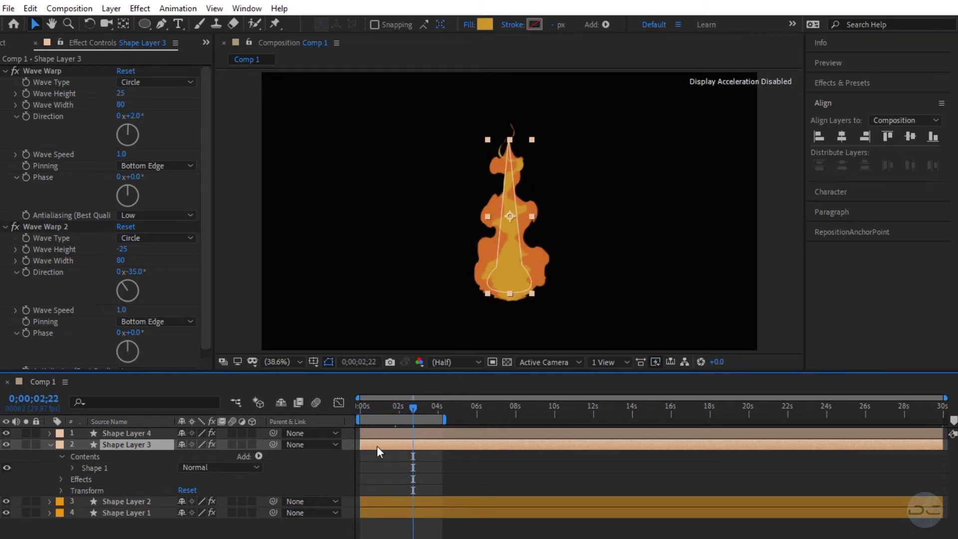
Step: Create a second composition with the default 1920 x 1080, 30-second settings
left_click(313, 463)
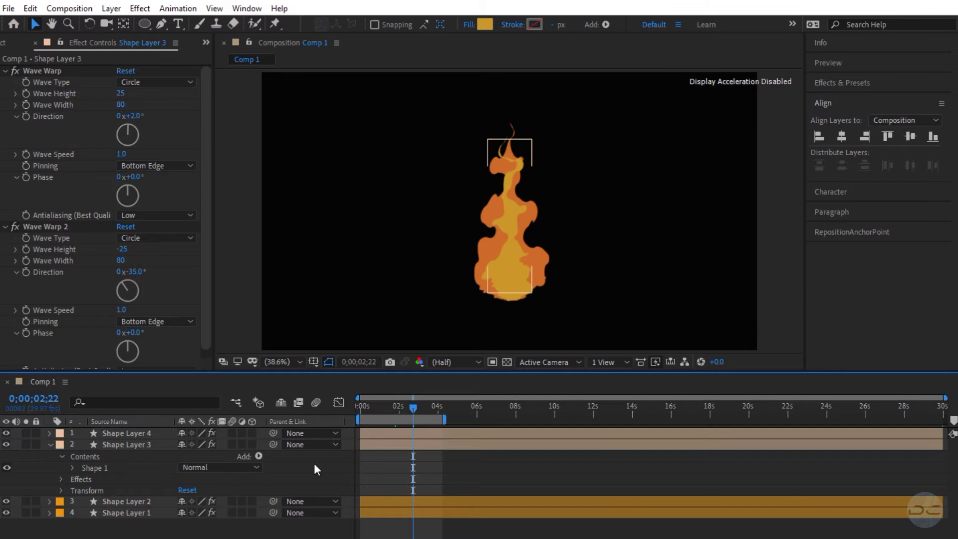
left_click(2, 43)
left_click(38, 363)
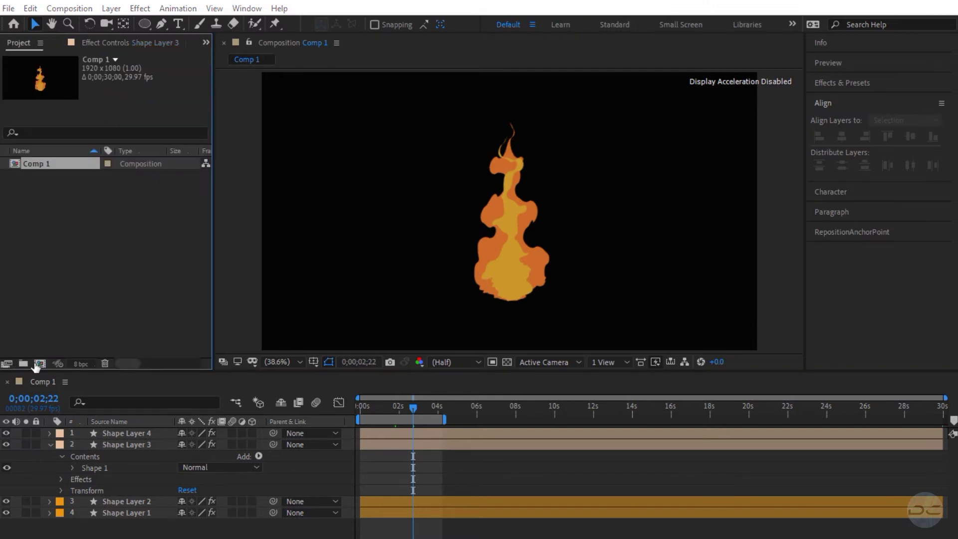
left_click(573, 437)
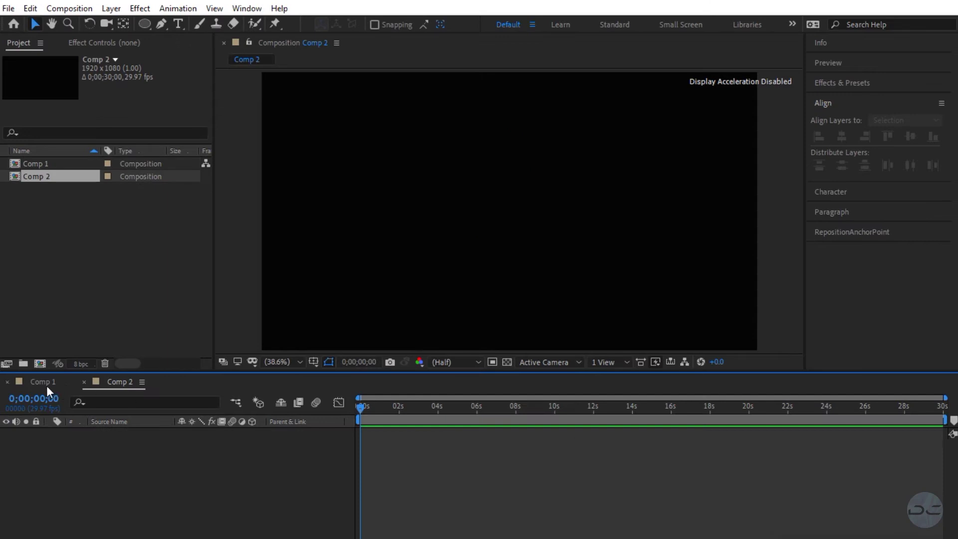
Step: Copy Shape Layer 1 from Comp 1 into Comp 2 and duplicate it there
left_click(45, 383)
left_click(115, 513)
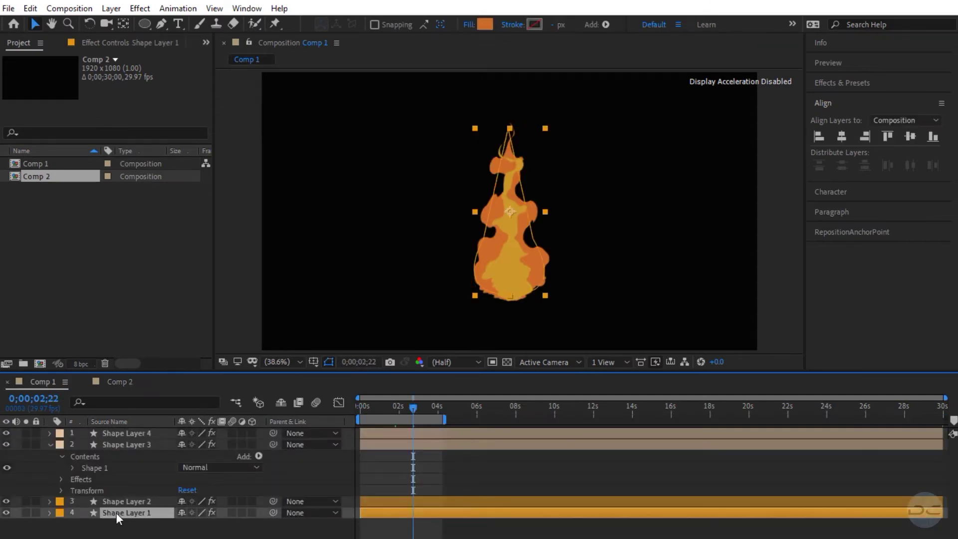
left_click(122, 382)
key("ctrl+v")
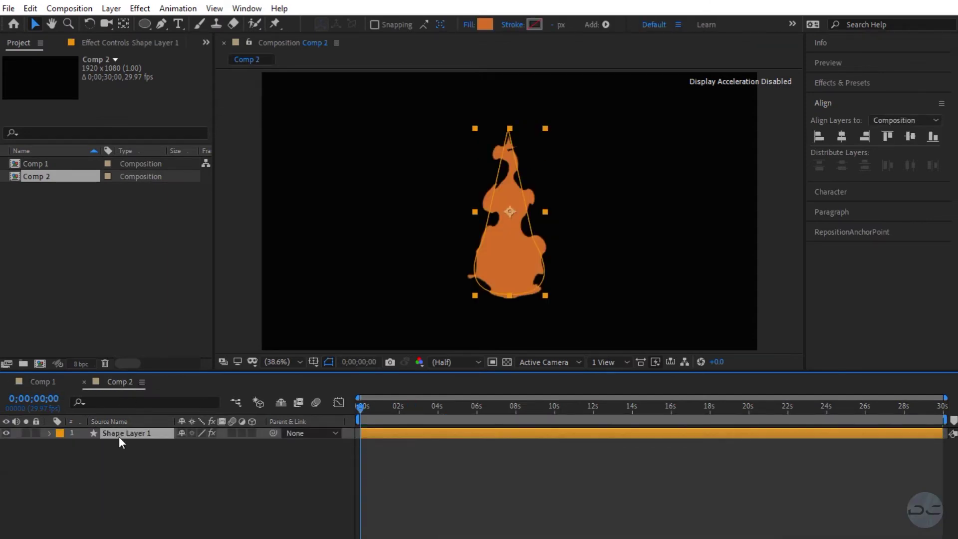
key("ctrl+d")
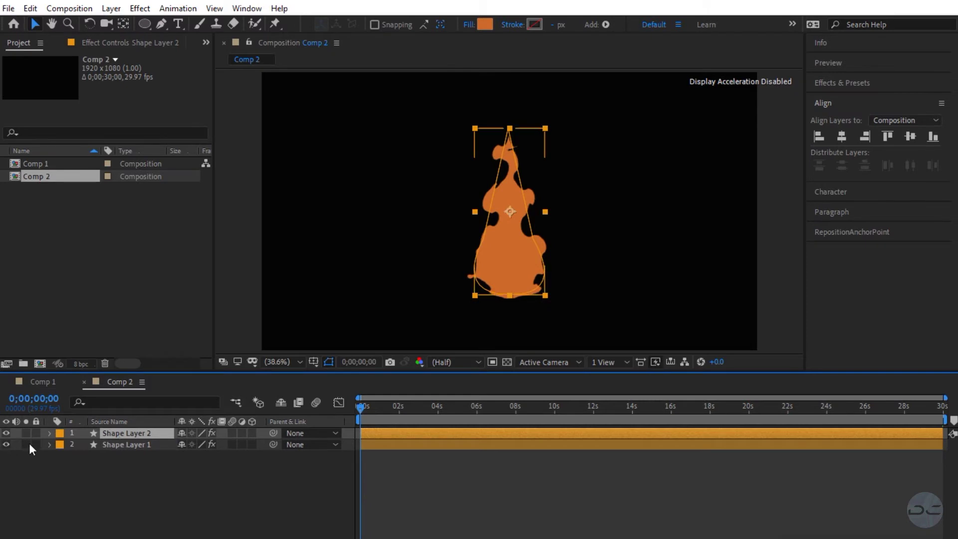
Step: Solo Shape Layer 1 in Comp 2 and set its Wave Warp 2 Wave Height to -150
left_click(26, 445)
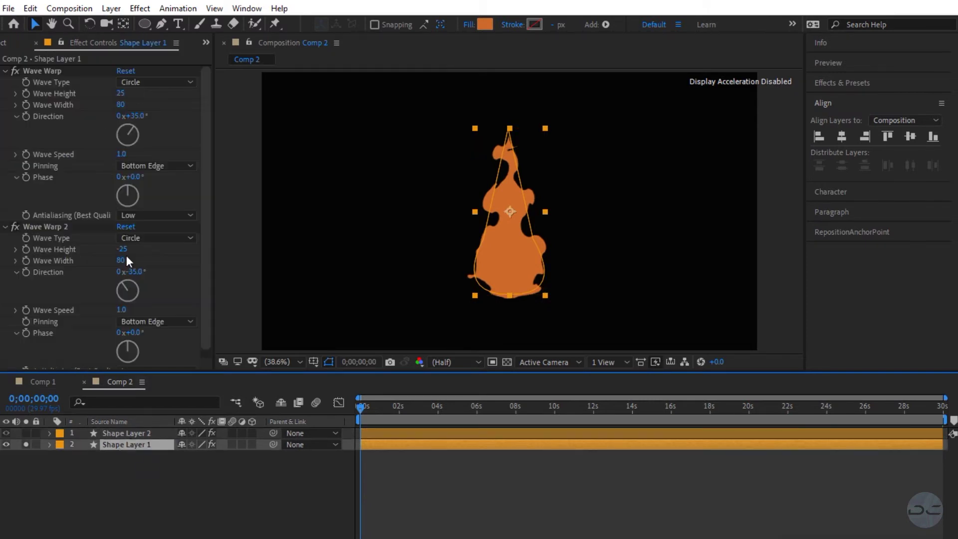
left_click(122, 248)
type("-150")
key("Return")
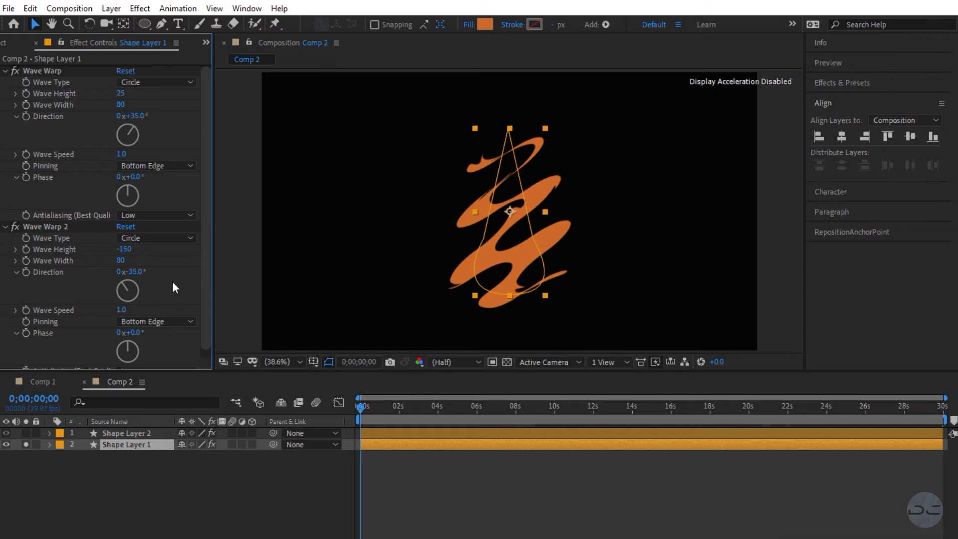
Step: Duplicate Wave Warp 2 on Shape Layer 1 and set the copy to Smooth Noise with a Wave Height of 30
left_click(35, 227)
key("ctrl+d")
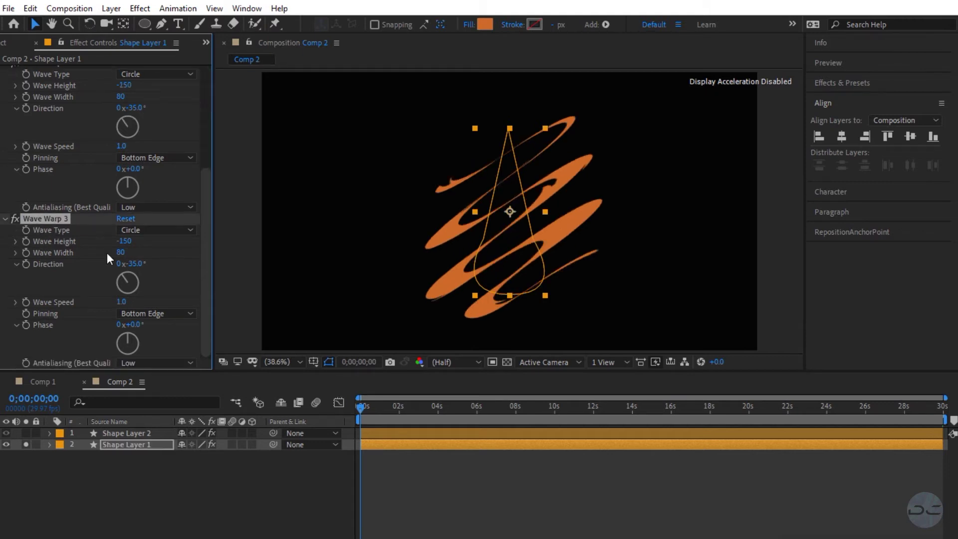
left_click(149, 229)
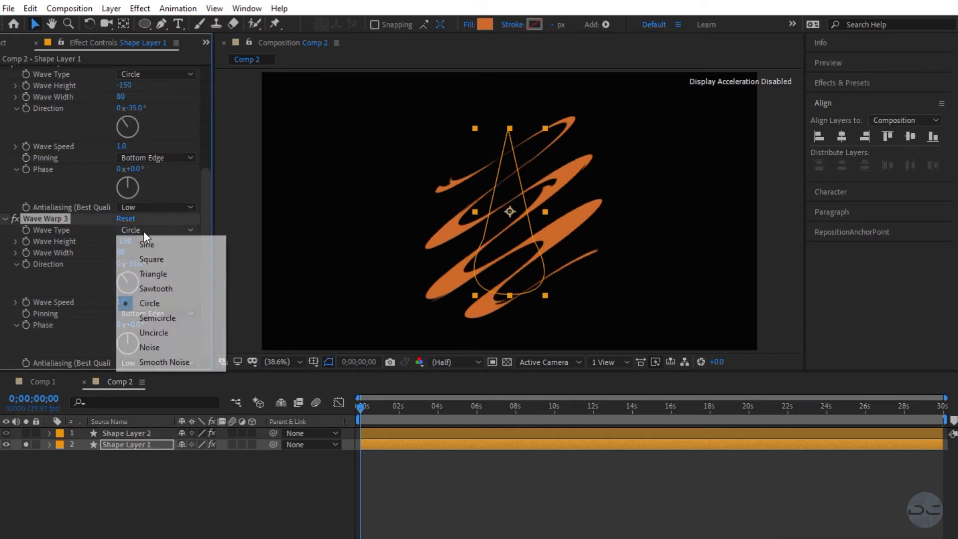
left_click(159, 361)
left_click(124, 240)
type("30")
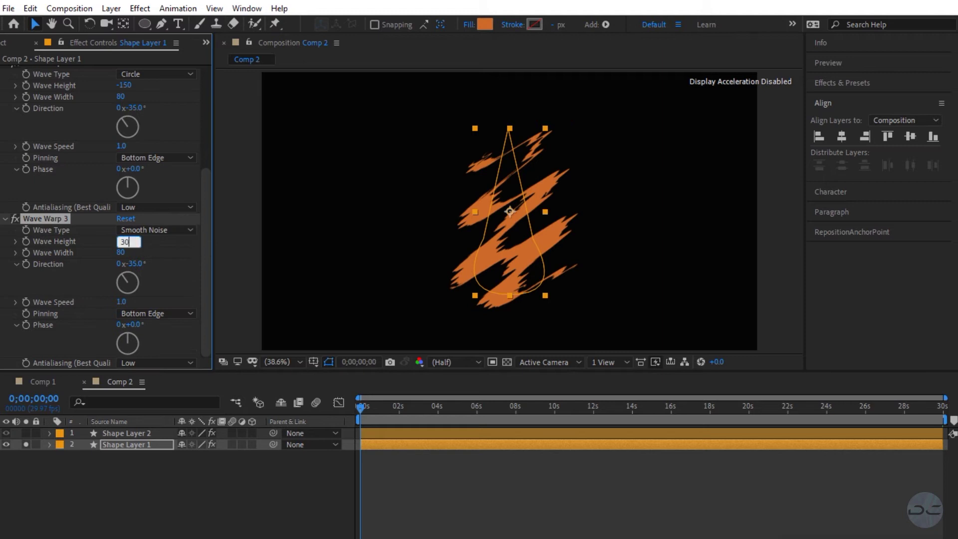
key("Return")
Step: Set Wave Warp 3 on Shape Layer 1 to a Wave Width of 100 and a Direction of -40°
left_click(122, 252)
type("100")
key("Return")
left_click(134, 264)
type("-40")
key("Return")
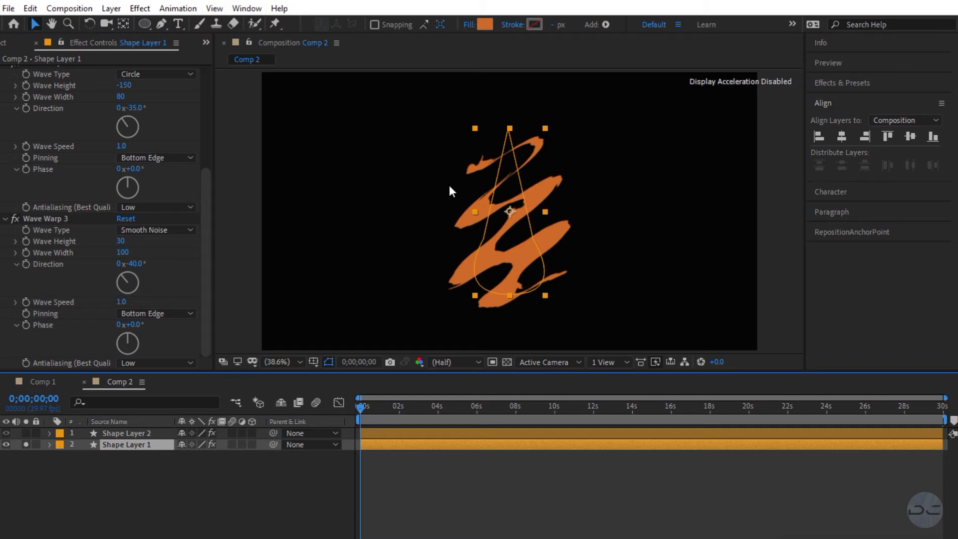
Step: Narrow the flame on Shape Layer 1, centre it horizontally in the composition and unsolo the layer
left_click_drag(475, 214, 491, 213)
left_click(845, 137)
left_click(23, 446)
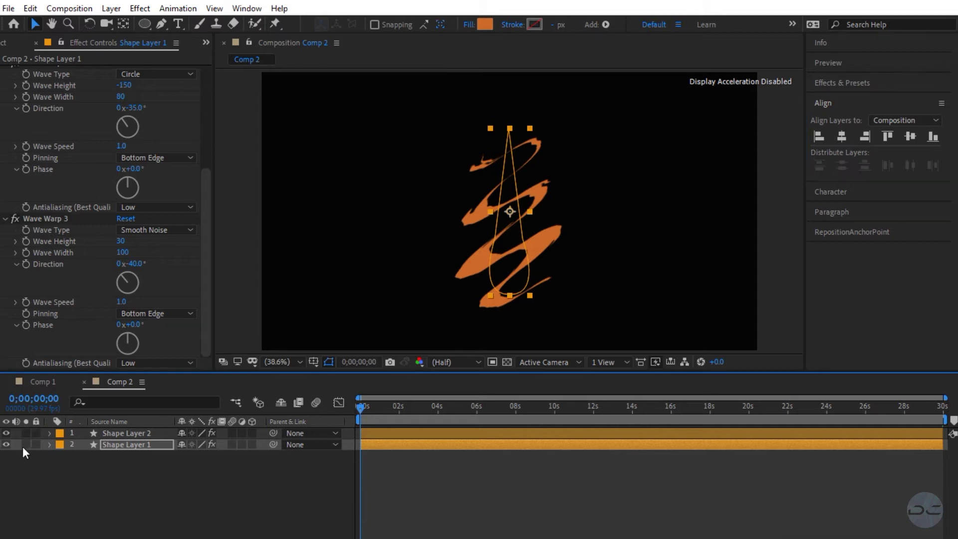
Step: Solo Shape Layer 2 in Comp 2 and delete its second Wave Warp effect
left_click(26, 433)
left_click(101, 433)
left_click(72, 229)
key("Delete")
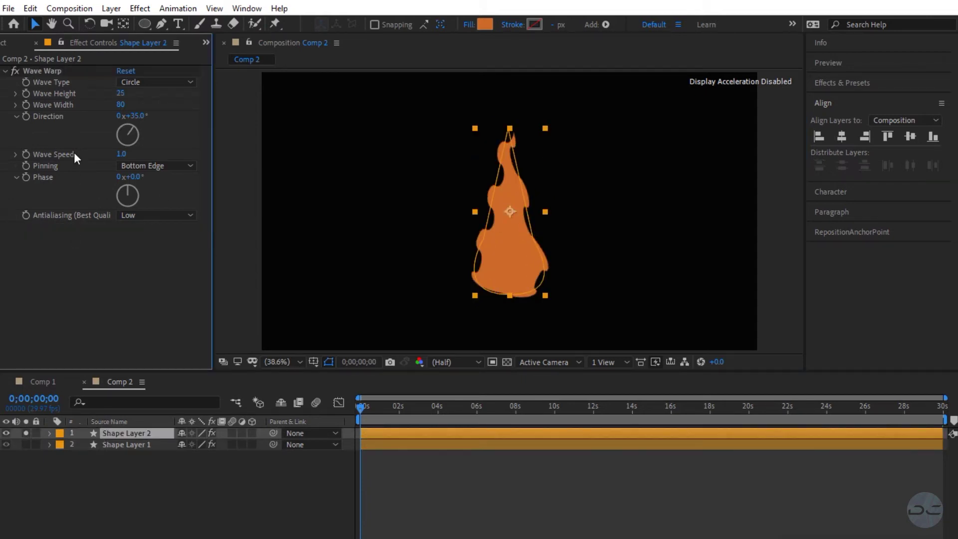
Step: Set Shape Layer 2's remaining Wave Warp to Uncircle with Wave Height 230, Wave Width 135 and Direction -26°
left_click(156, 82)
left_click(163, 186)
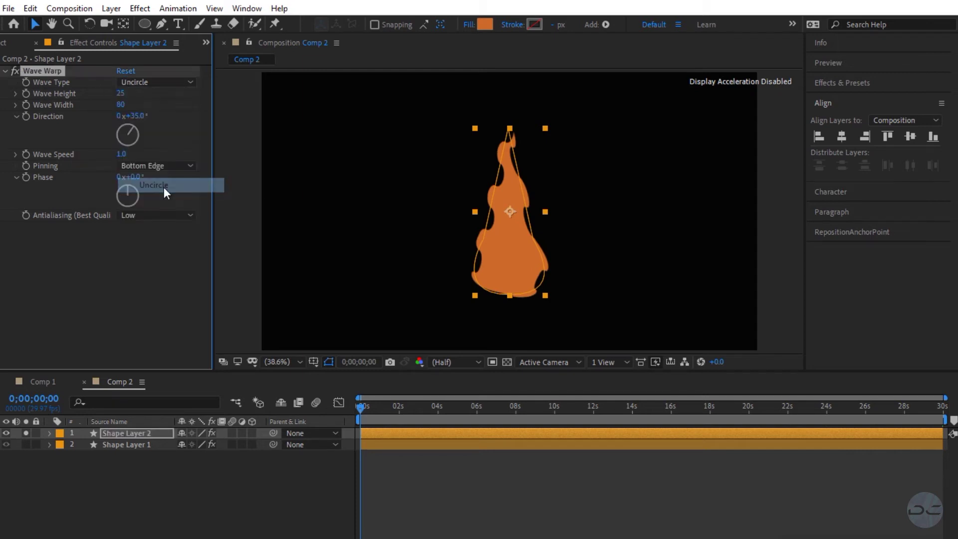
left_click(118, 93)
type("230")
left_click(154, 105)
left_click(120, 105)
type("135")
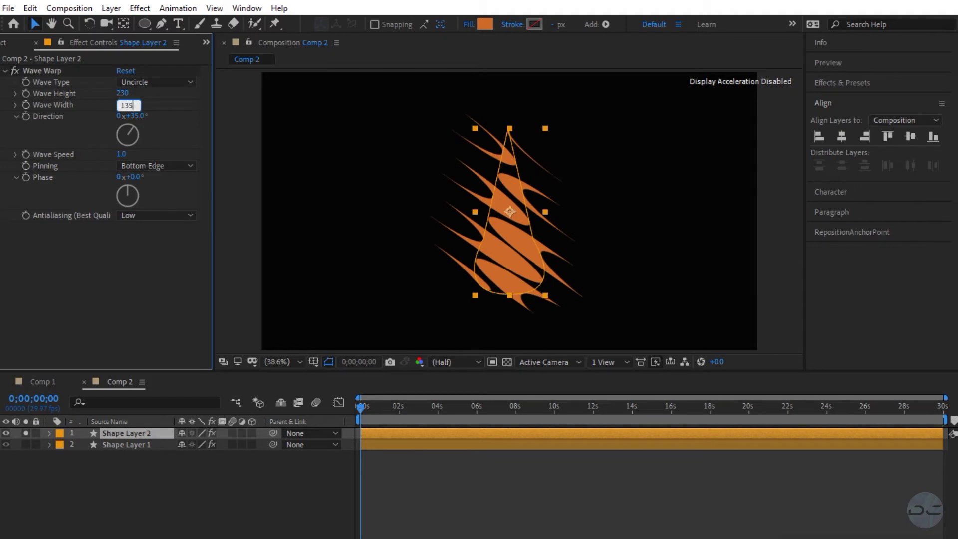
left_click(169, 113)
left_click(138, 117)
type("-26")
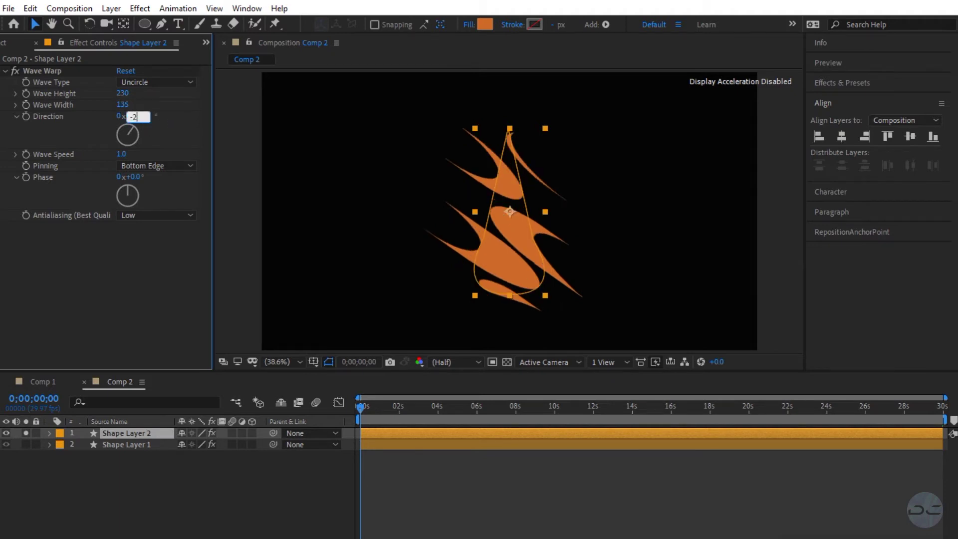
left_click(166, 138)
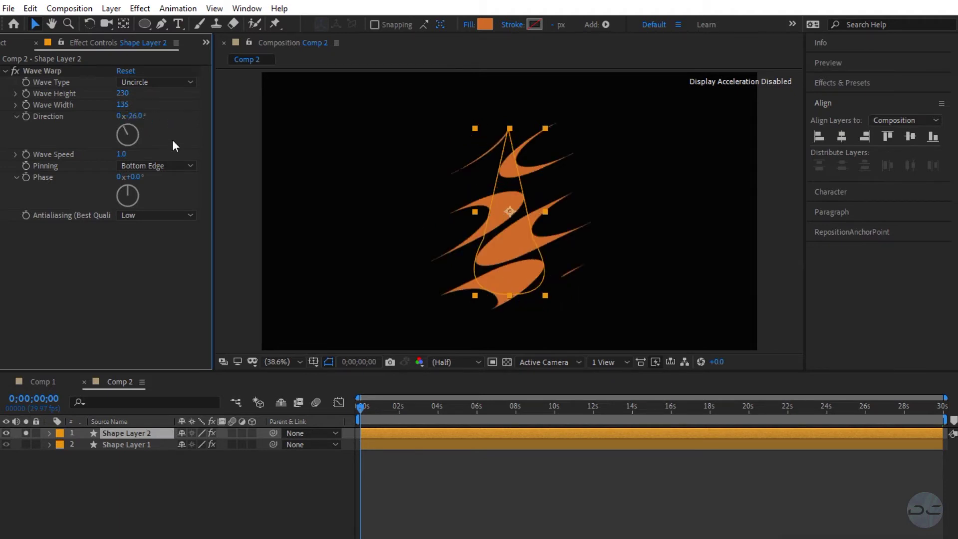
Step: Unsolo Shape Layer 2 and set its blending mode to Silhouette Alpha, checking the result in the timeline
left_click(27, 433)
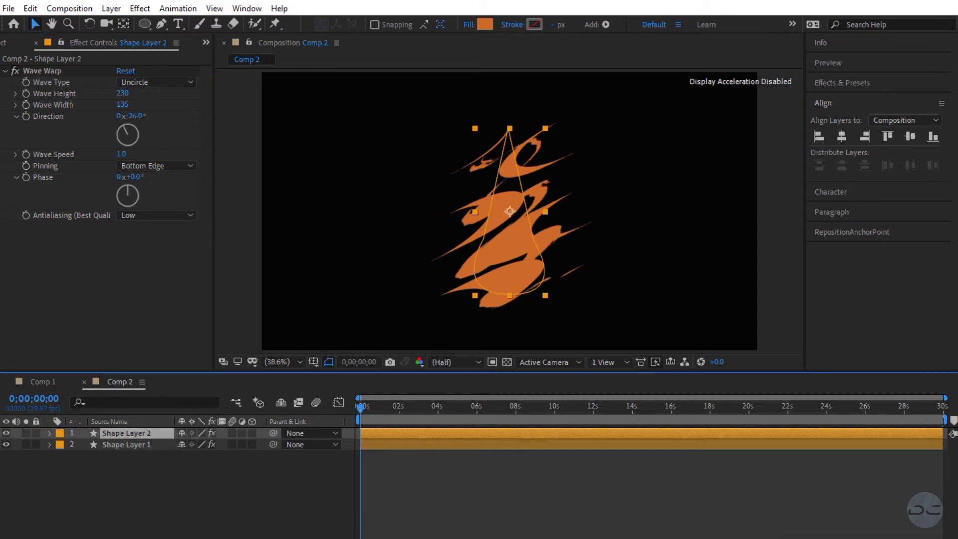
key("F4")
left_click(205, 433)
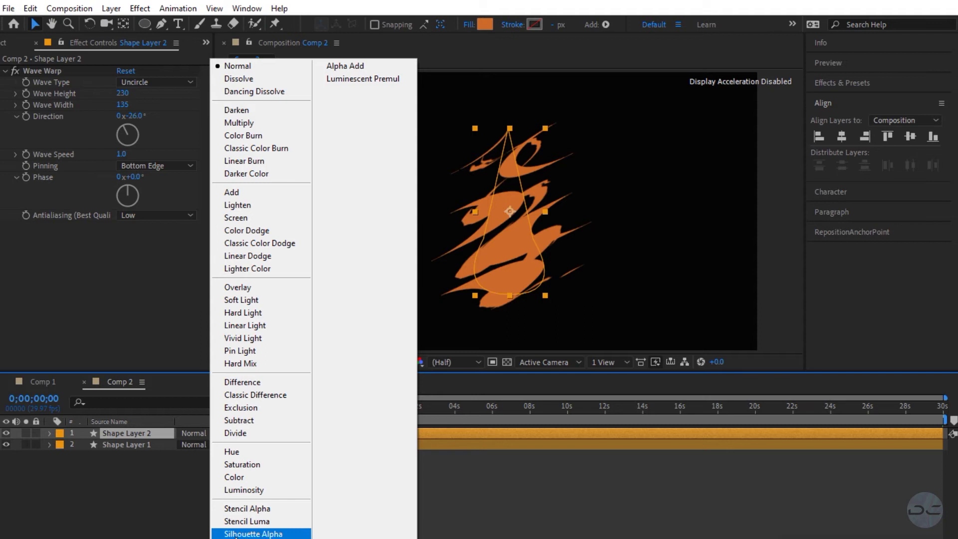
left_click(253, 533)
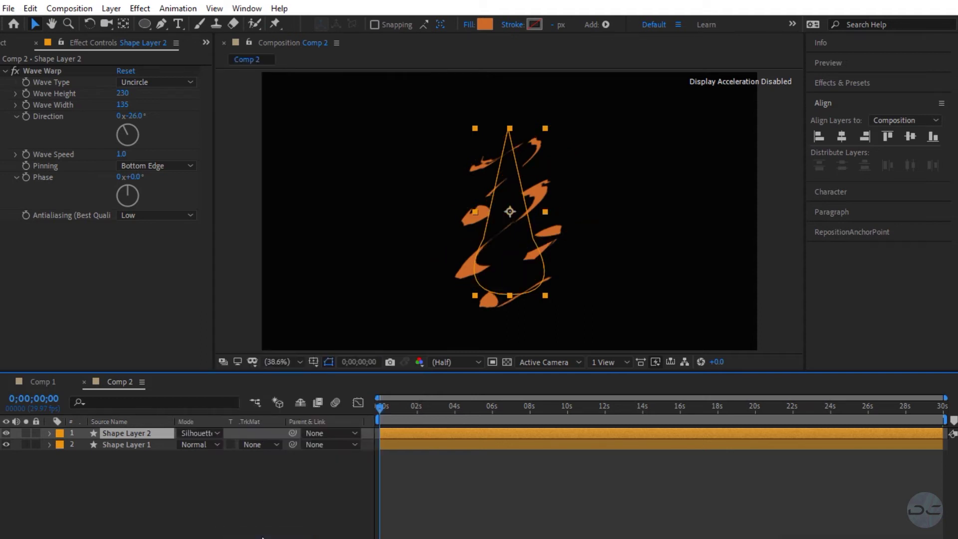
left_click_drag(378, 408, 353, 415)
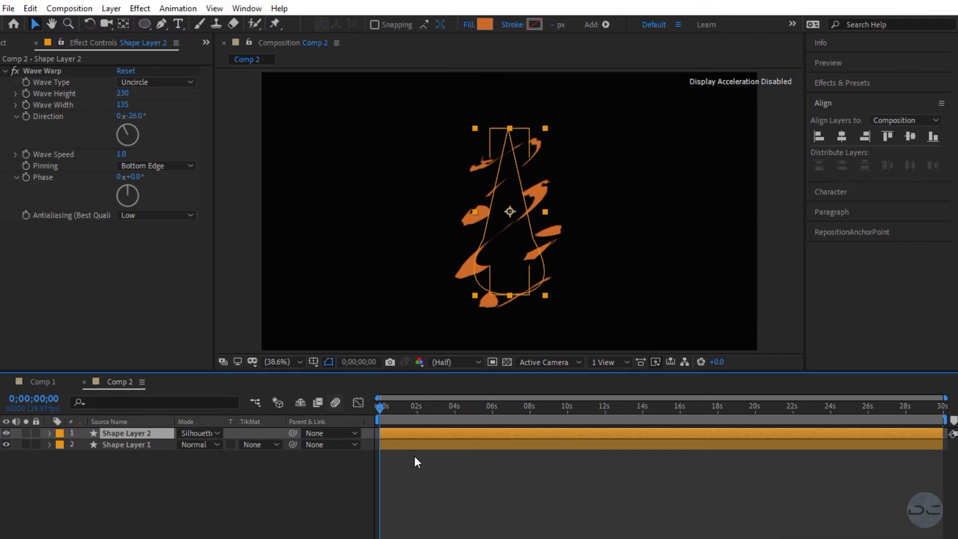
Step: Create a third composition with the default HDTV 1080 29.97 settings
left_click(7, 40)
left_click(39, 363)
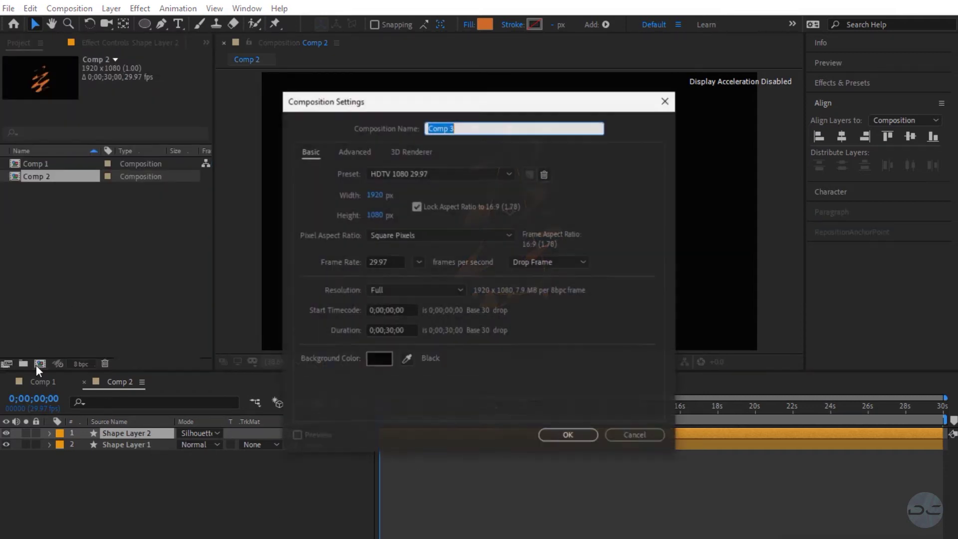
left_click(557, 434)
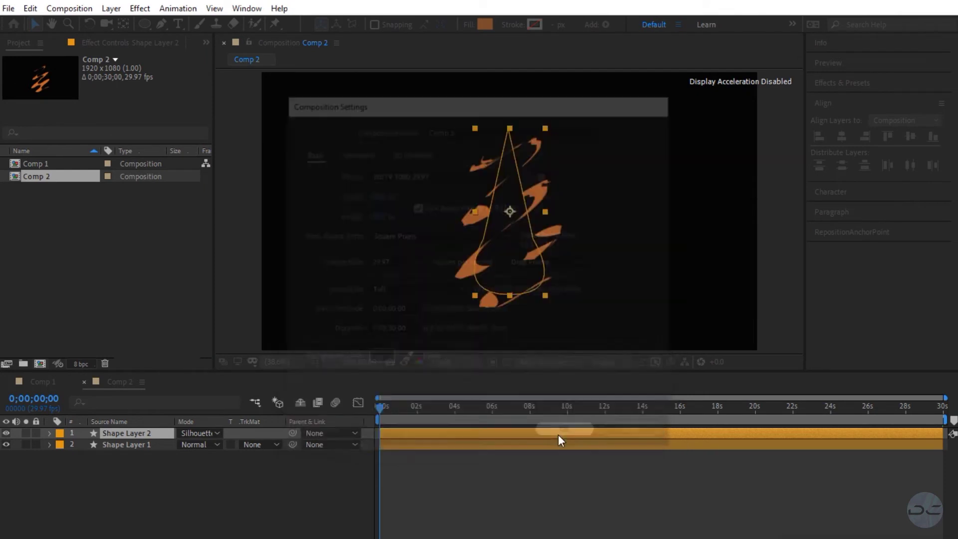
Step: Copy Shape Layer 1 from Comp 1 into the empty Comp 3
left_click(64, 386)
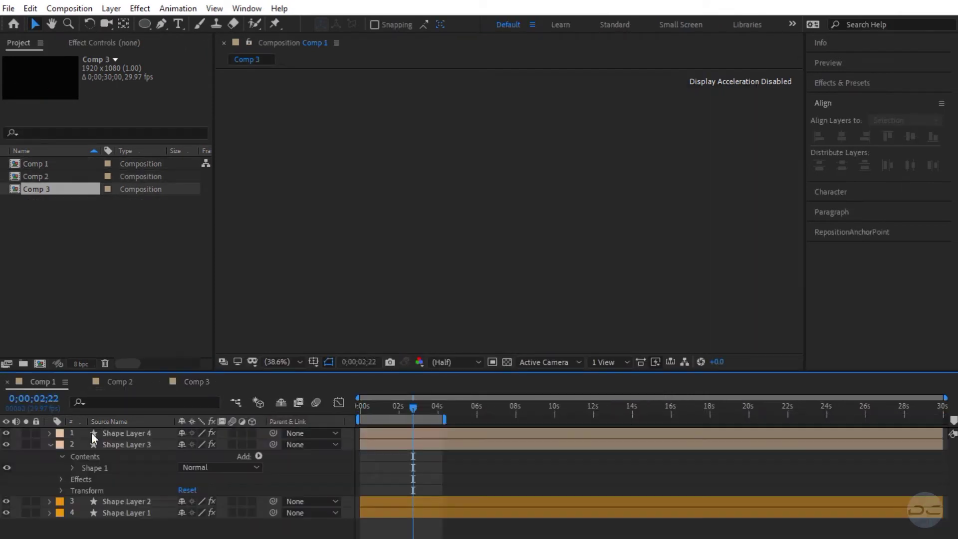
left_click(119, 516)
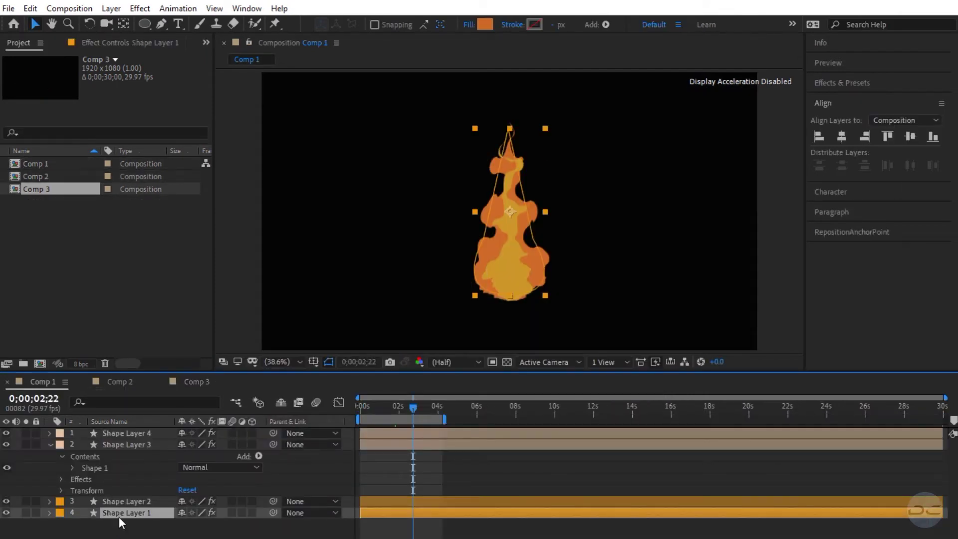
left_click(191, 382)
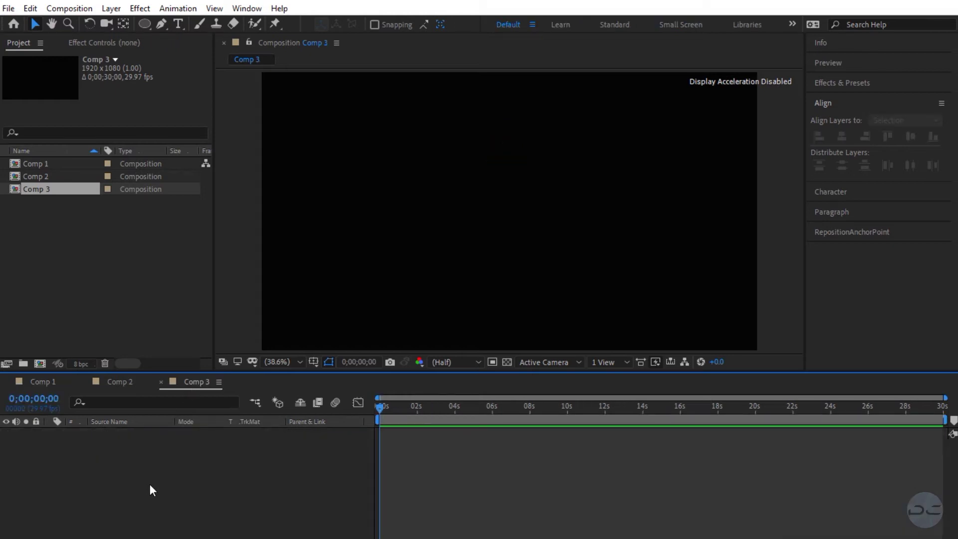
key("ctrl+v")
Step: Slightly reduce the horizontal scale of Shape Layer 1 in Comp 3, keeping its height
key("s")
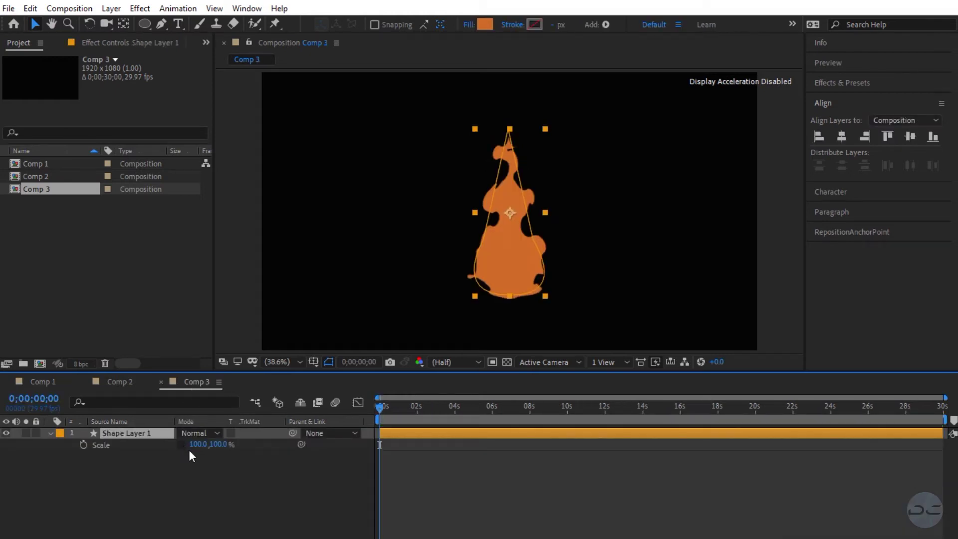
left_click(197, 444)
left_click(188, 502)
left_click(50, 432)
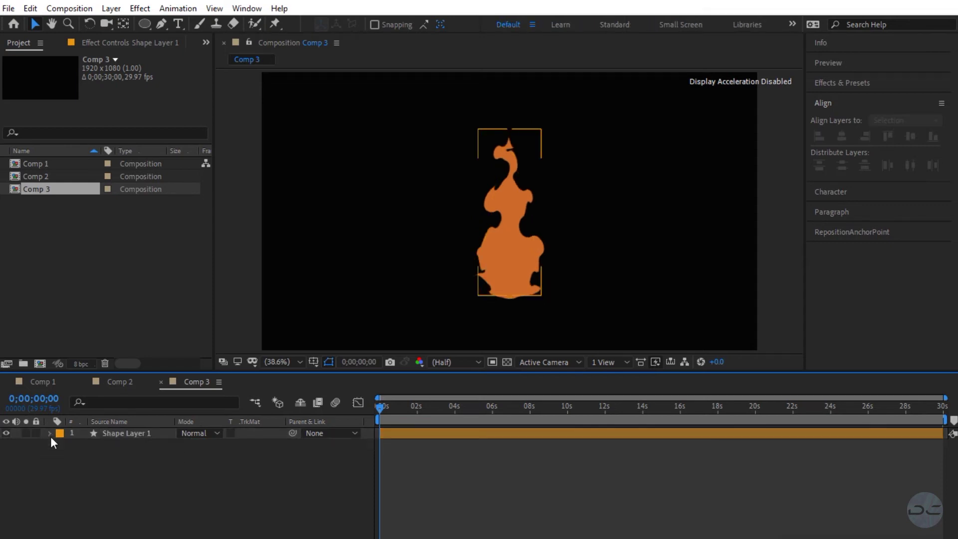
Step: Set the Wave Height of Wave Warp 2 on Comp 3's Shape Layer 1 to 60
left_click(143, 44)
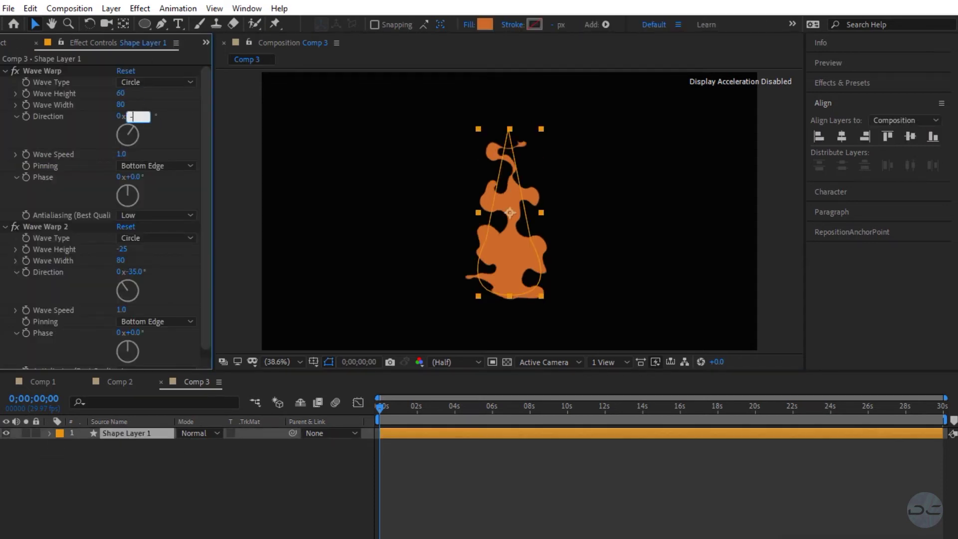
scroll(158, 120, "down", 1)
left_click(121, 241)
type("60")
key("Return")
left_click(134, 262)
left_click(171, 263)
Step: Duplicate Wave Warp 2 in Comp 3 and set the copy to Smooth Noise, Wave Height 30, Wave Width 100 and Direction -40°
left_click(64, 219)
key("ctrl+d")
left_click(140, 230)
left_click(144, 365)
left_click(119, 241)
type("30")
key("Tab")
type("100")
key("Tab")
type("-40")
key("Return")
Step: Duplicate Shape Layer 1 twice in Comp 3
left_click(109, 430)
key("ctrl+d")
key("ctrl+d")
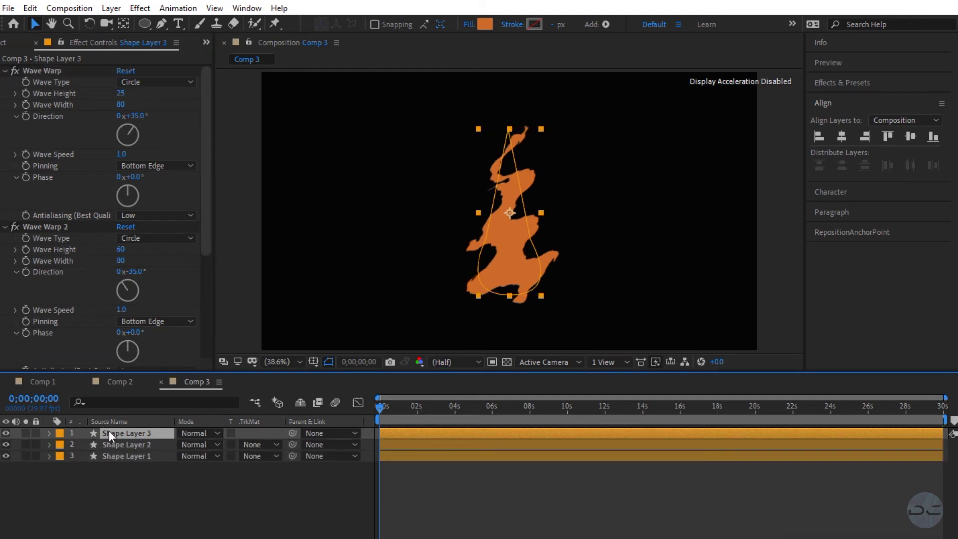
Step: Solo Shape Layer 2 in Comp 3 and delete all its Wave Warp effects except the first
left_click(111, 444)
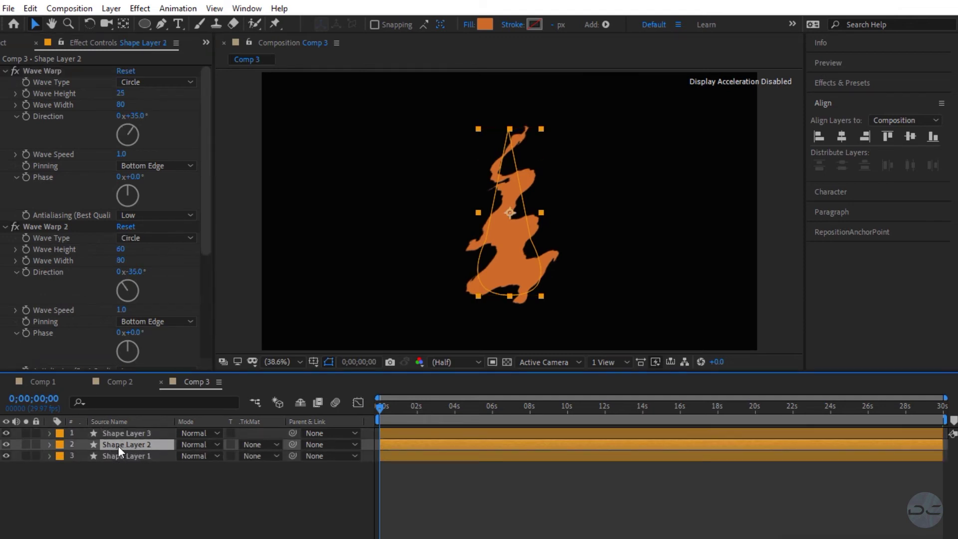
left_click(26, 444)
left_click(58, 228)
left_click(53, 225)
key("Delete")
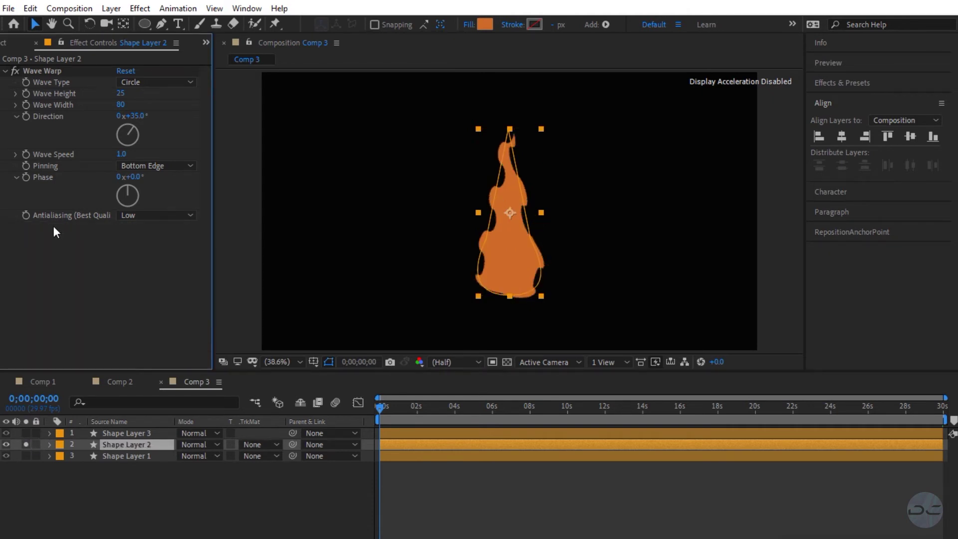
Step: Set the Wave Warp on Comp 3's Shape Layer 2 to Uncircle with Wave Height 200, Wave Width 135 and Direction -40°
left_click(131, 81)
left_click(150, 183)
left_click(125, 94)
type("200")
key("Tab")
type("135")
key("Tab")
type("-40")
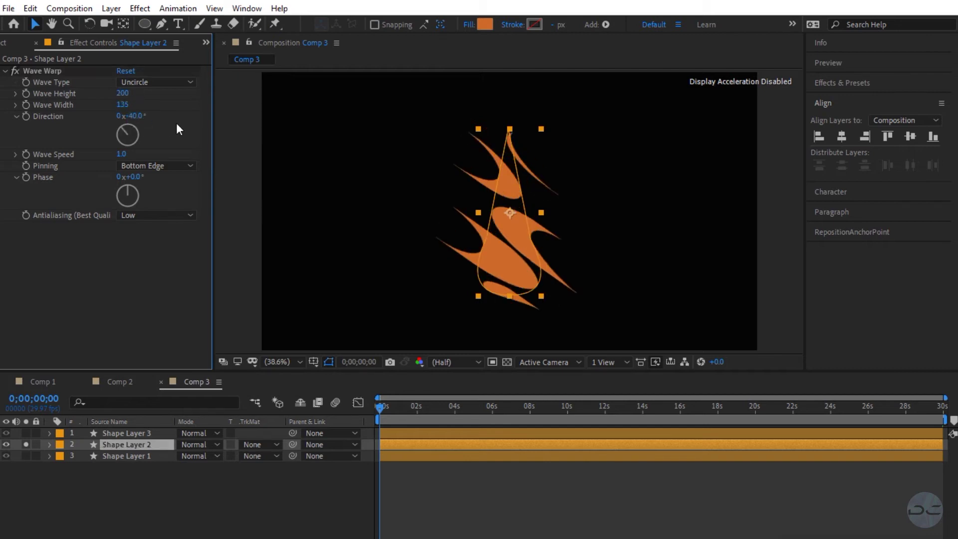
key("Return")
Step: Scale Shape Layer 2 in Comp 3 to 68% horizontally, keeping 100% vertically, and turn off its solo
left_click(94, 442)
key("s")
left_click(195, 456)
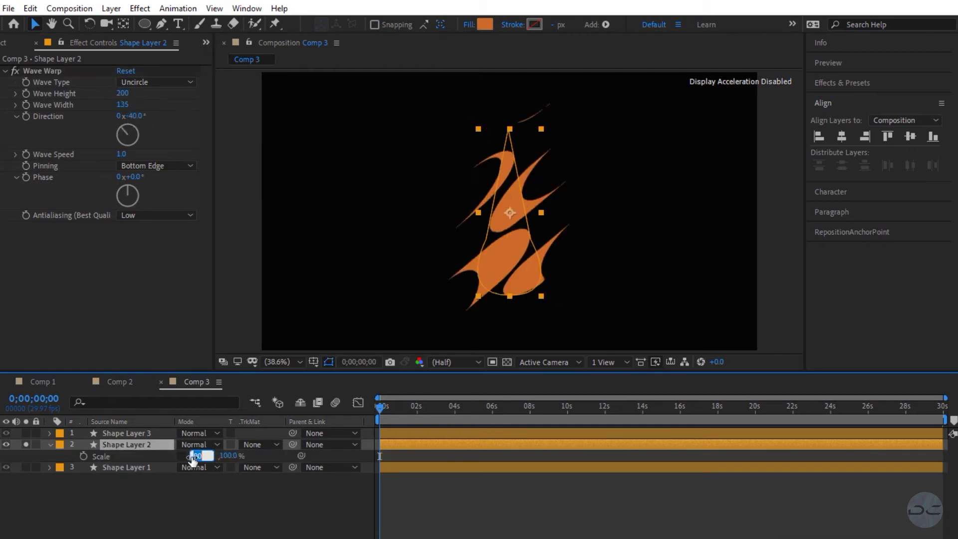
left_click(215, 482)
left_click(128, 444)
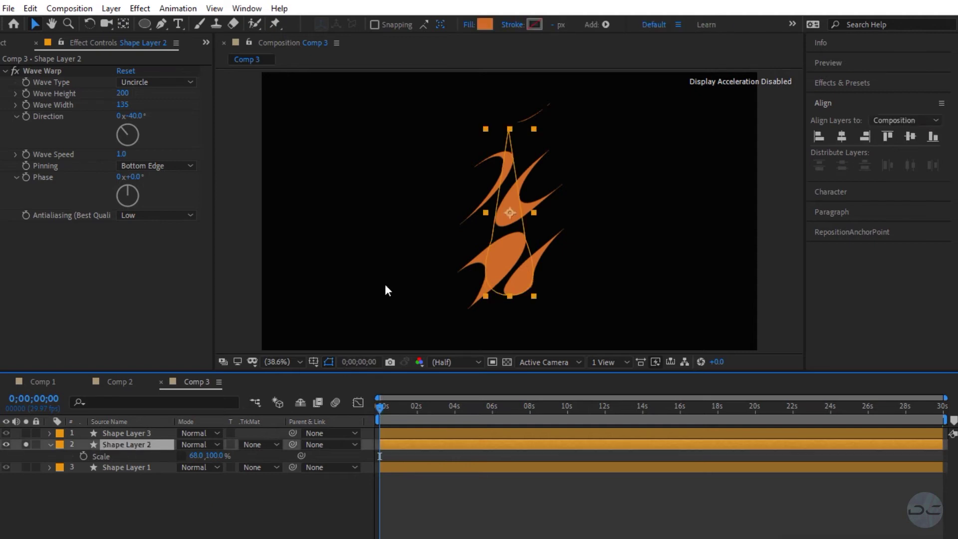
left_click(25, 444)
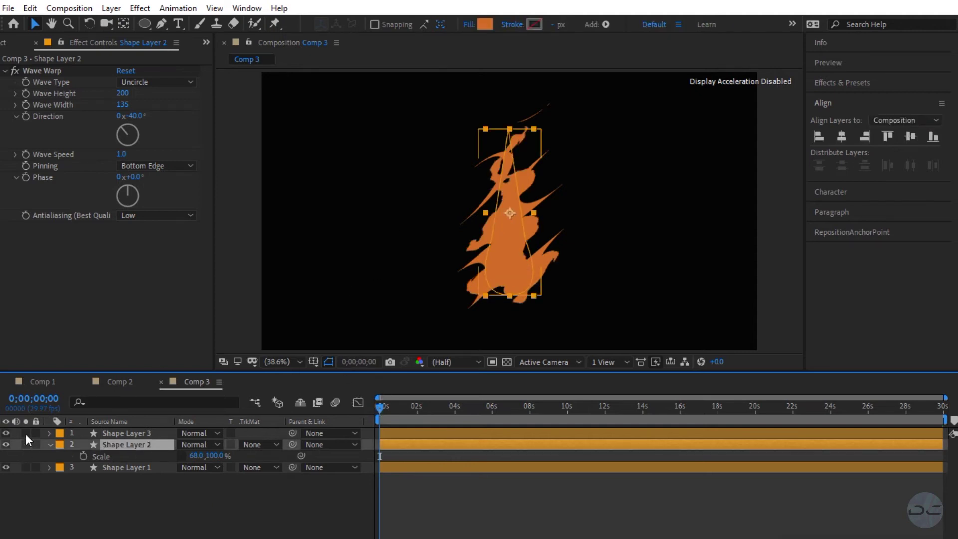
Step: Solo Shape Layer 3 in Comp 3 and squeeze its shape horizontally to about half its width
left_click(26, 432)
left_click(105, 433)
left_click_drag(478, 213, 498, 217)
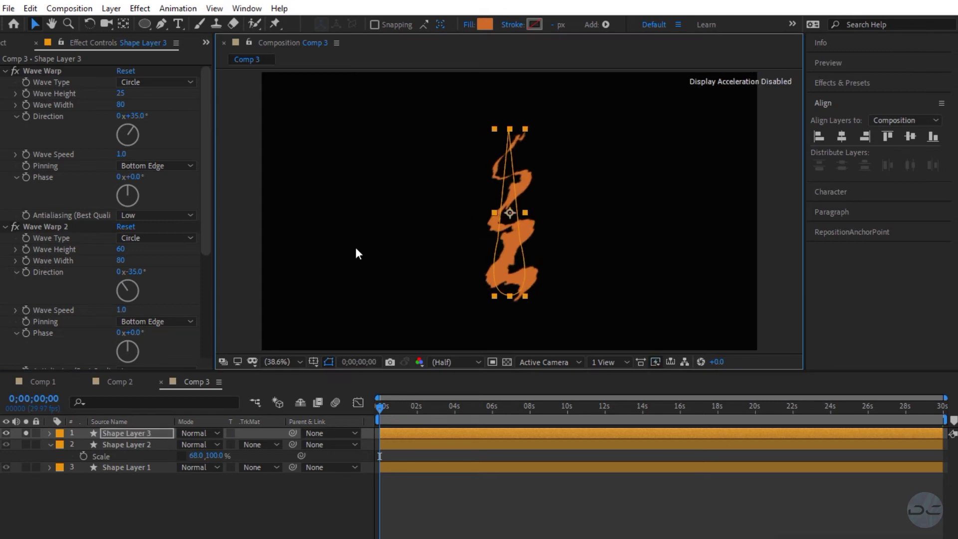
Step: Delete the third Wave Warp from Shape Layer 3 and set the first Wave Warp's Direction to -36°
scroll(58, 239, "down", 3)
left_click(59, 264)
key("Delete")
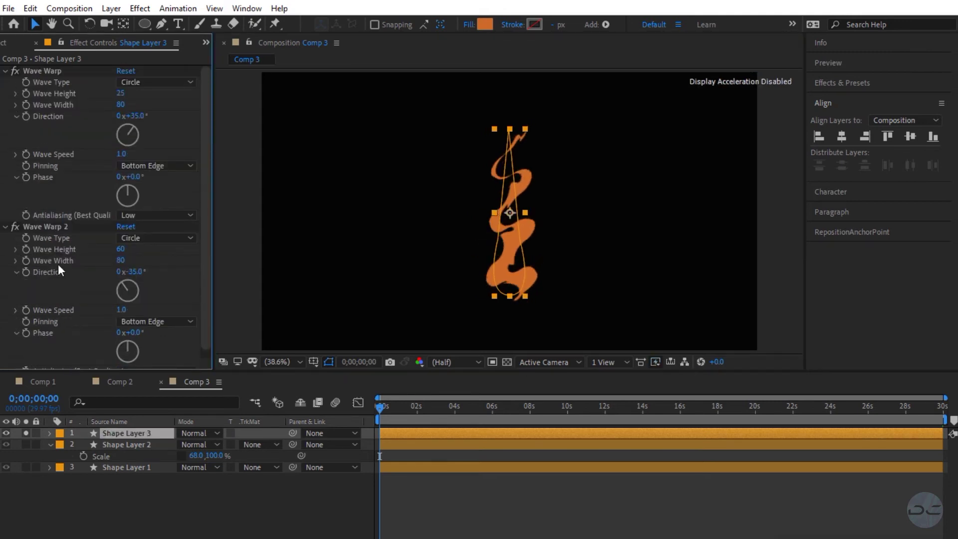
left_click(132, 115)
key("Return")
Step: Set Wave Warp 2 on Shape Layer 3 to Smooth Noise with Wave Height -260, Wave Width 180 and Direction -40°
left_click(155, 237)
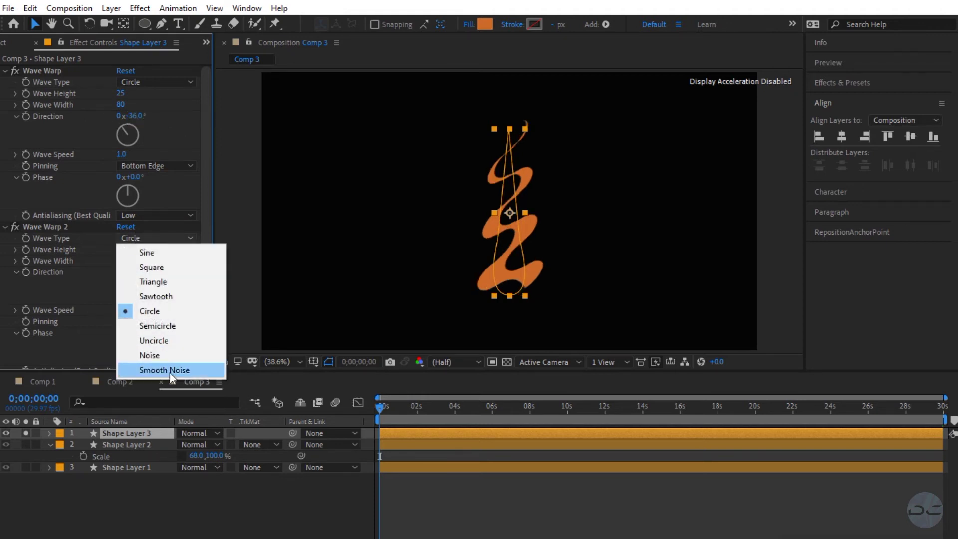
left_click(150, 370)
left_click(121, 249)
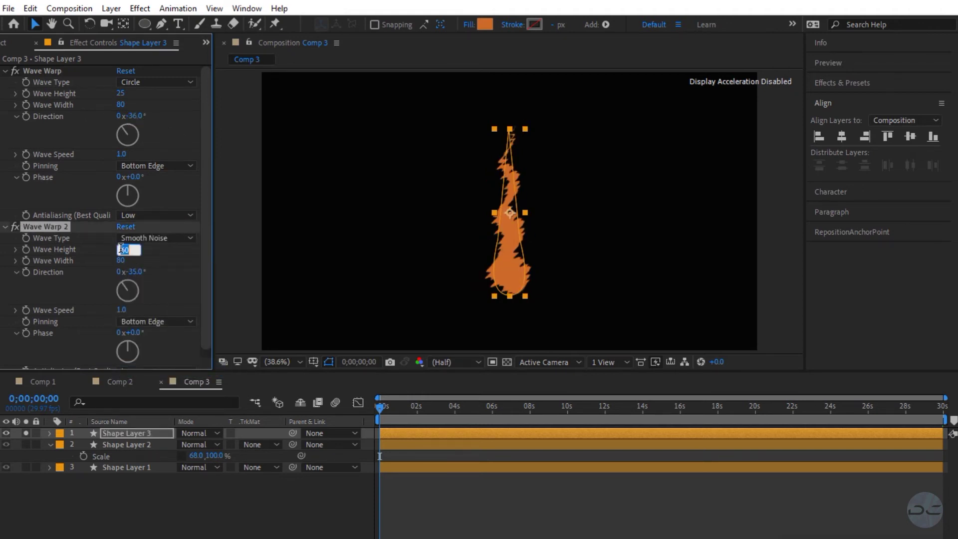
type("-260")
key("Return")
left_click(121, 260)
type("1")
key("Return")
left_click(132, 272)
type("-40")
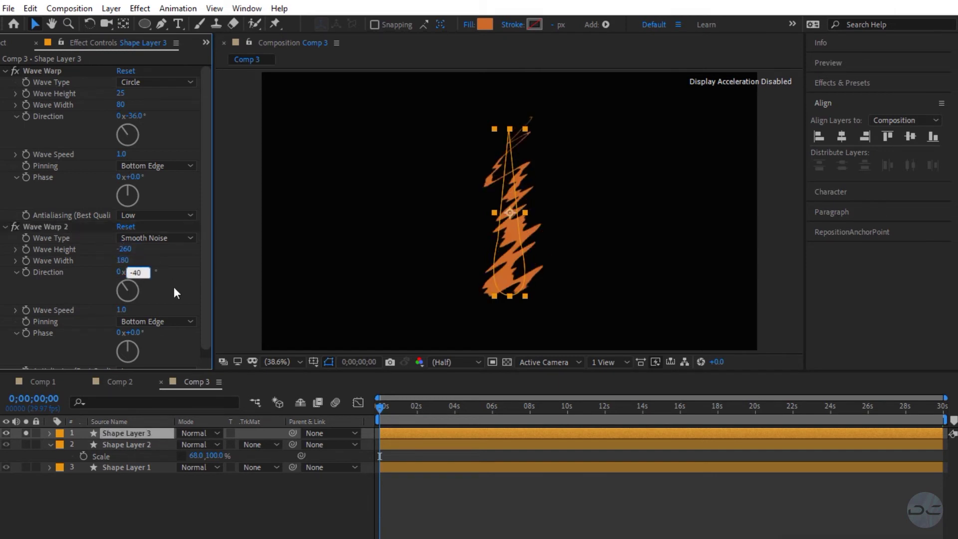
key("Return")
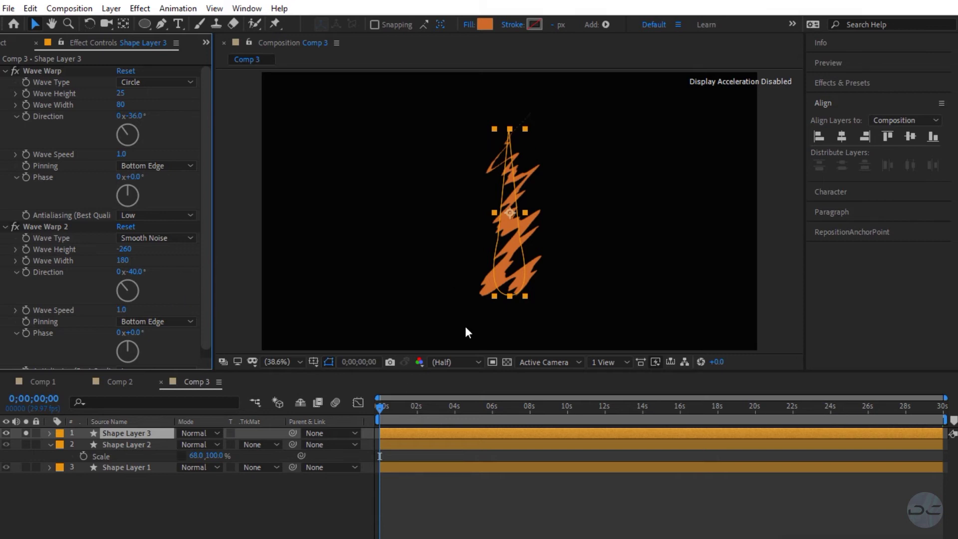
Step: Turn off Shape Layer 3's solo and set the blending mode of Shape Layers 2 and 3 to Silhouette Alpha
left_click(25, 433)
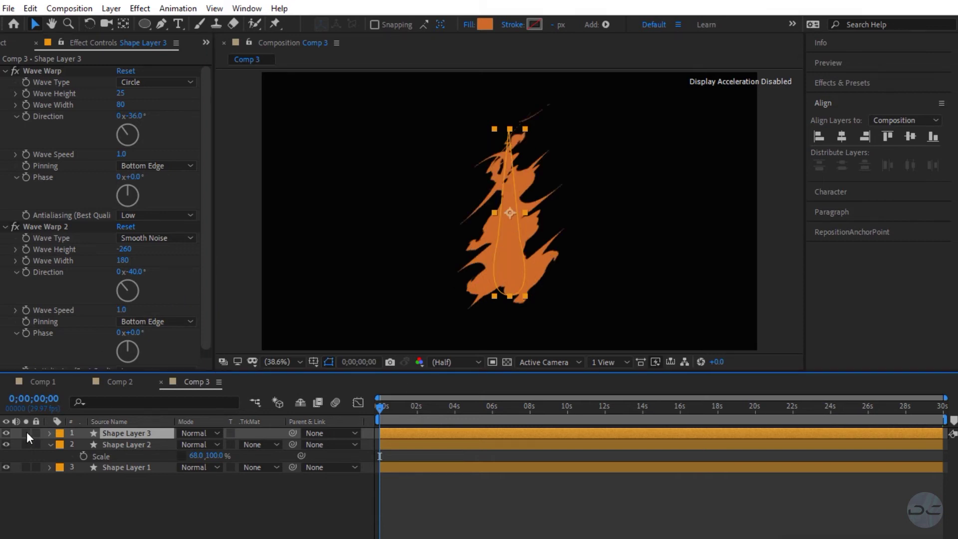
left_click(127, 445, "ctrl")
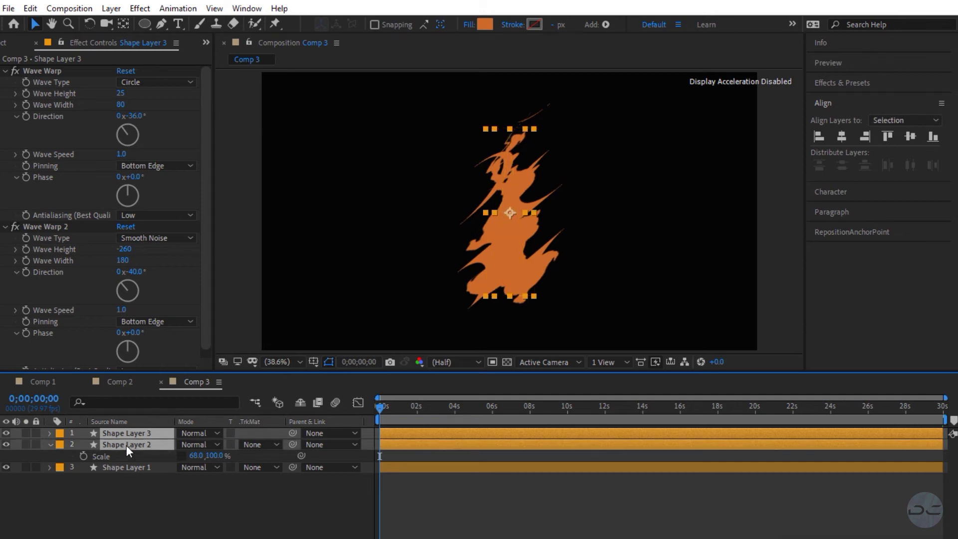
left_click(215, 436)
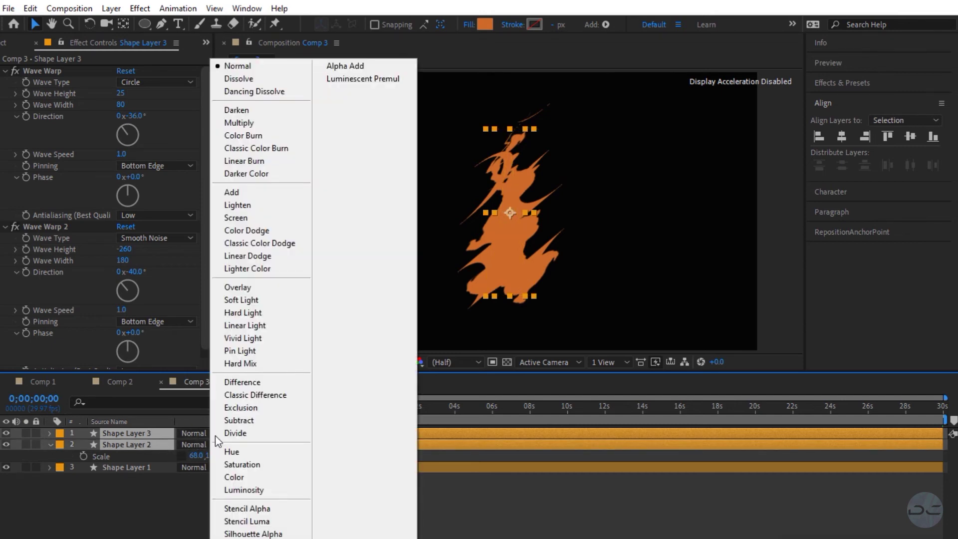
left_click(246, 534)
left_click(239, 527)
mouse_move(382, 409)
left_mouse_down()
mouse_move(439, 422)
mouse_move(368, 422)
left_mouse_up()
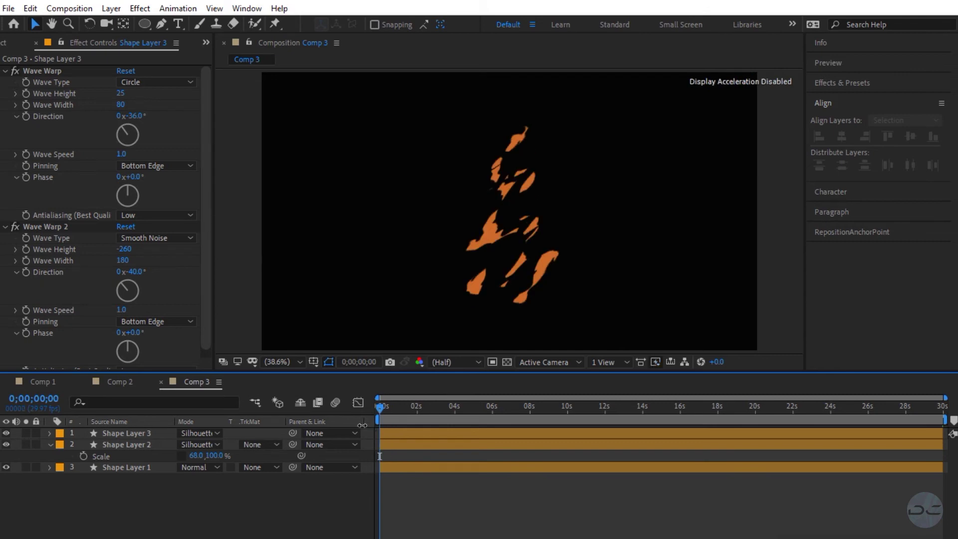
Step: Create a new composition named Final
left_click(9, 45)
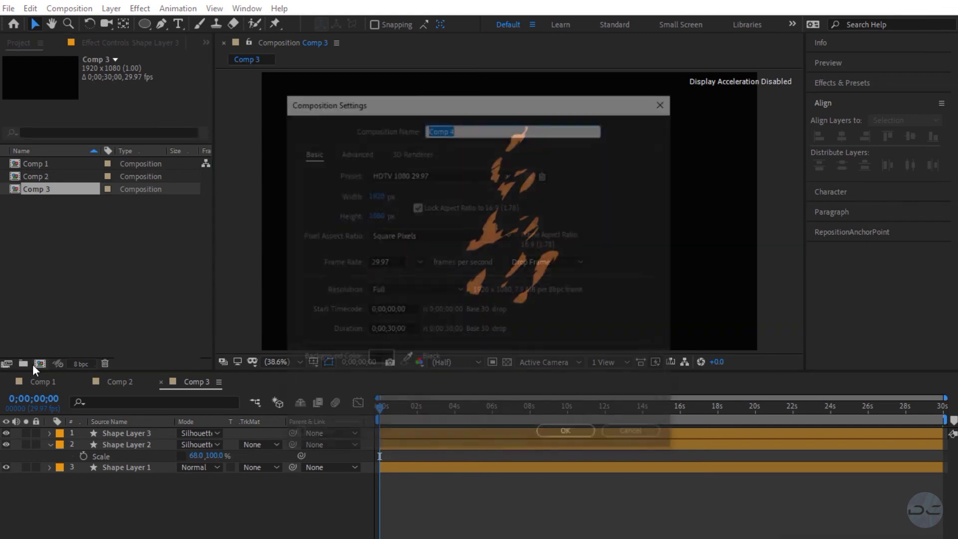
key("ctrl+k")
type("Fina")
left_click(551, 436)
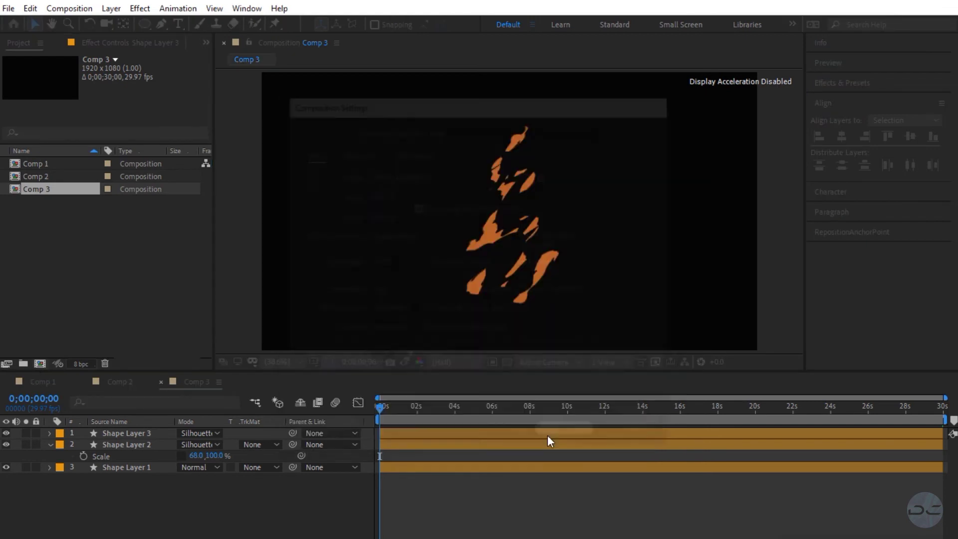
Step: Add Comp 1, Comp 2 and Comp 3 to the Final composition, stacked with Comp 2 on top and Comp 3 lowest
left_click_drag(27, 159, 112, 439)
left_click_drag(30, 176, 112, 449)
left_click_drag(30, 189, 117, 432)
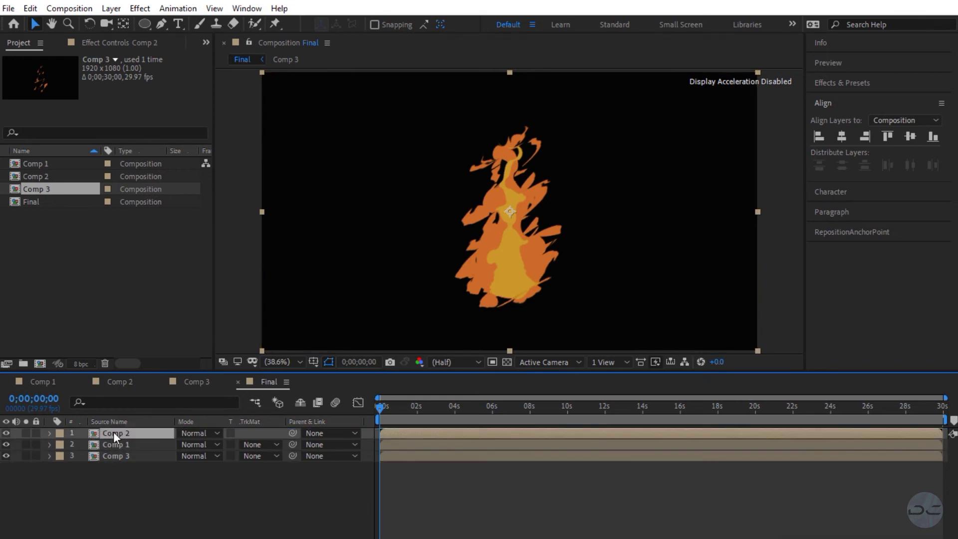
Step: Apply the CC Sphere effect to the Comp 3 layer in Final and solo that layer
left_click(119, 459)
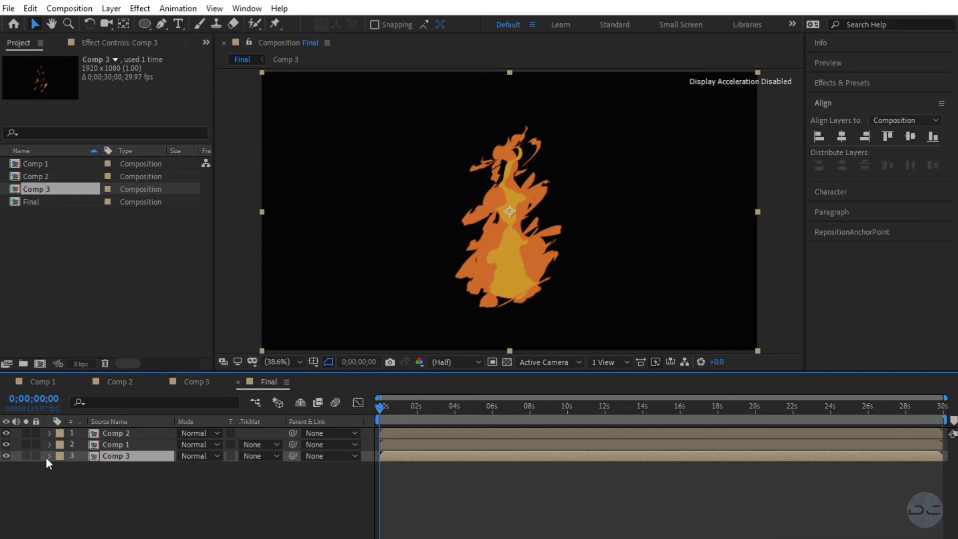
left_click(139, 10)
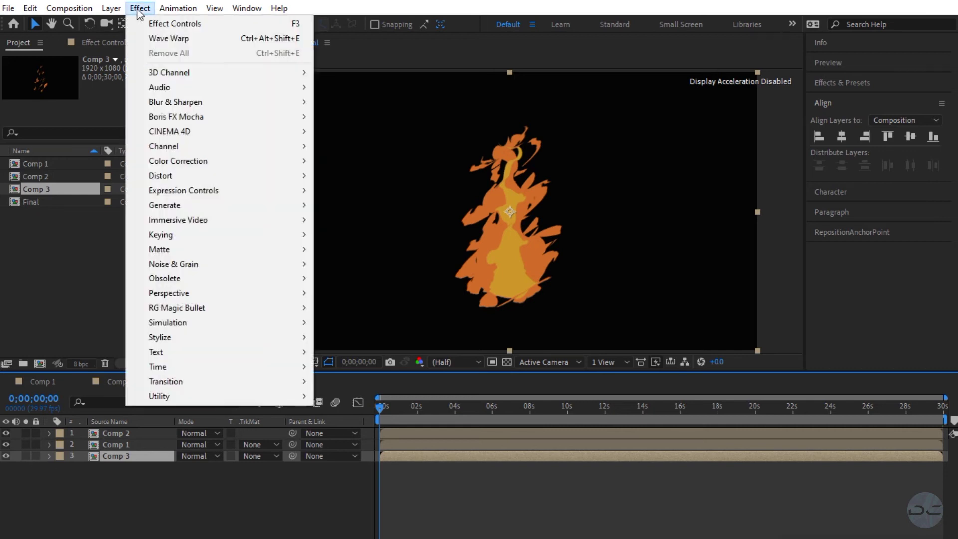
mouse_move(209, 293)
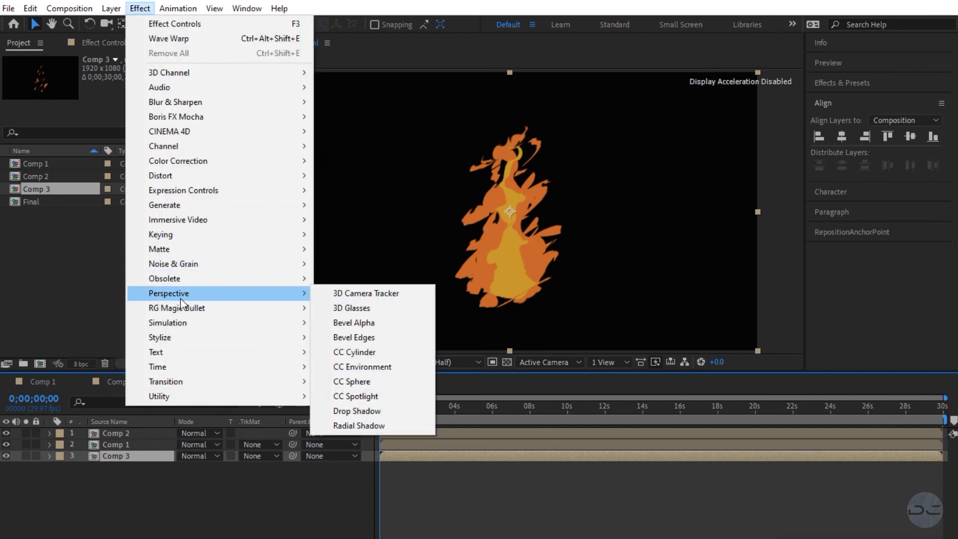
left_click(362, 383)
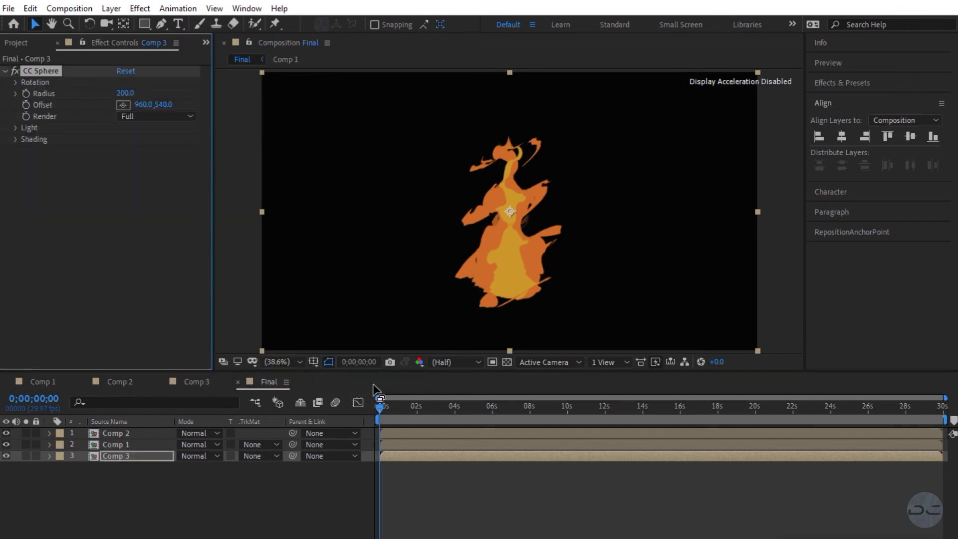
left_click(26, 455)
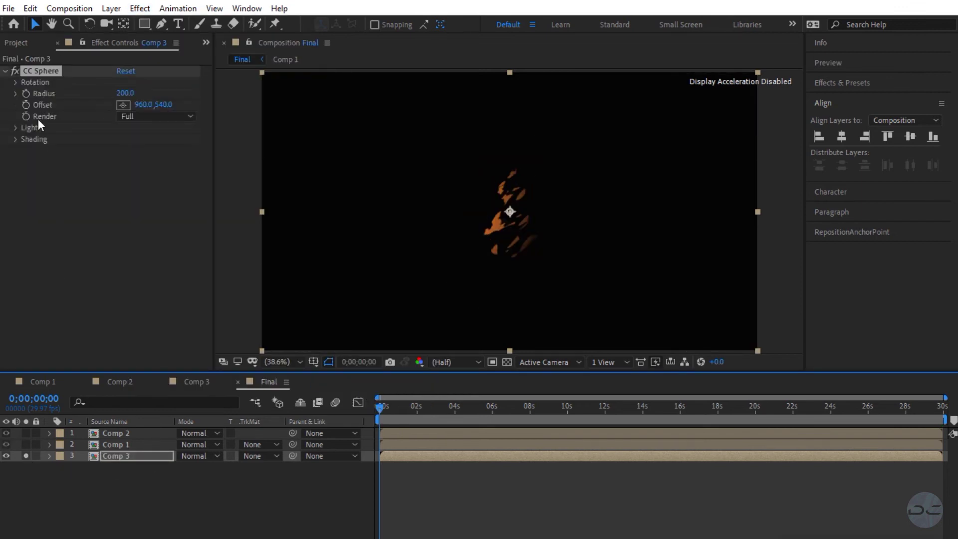
Step: Set the CC Sphere on Comp 3 to Rotation Y 60° and Radius 400
left_click(16, 81)
left_click(133, 132)
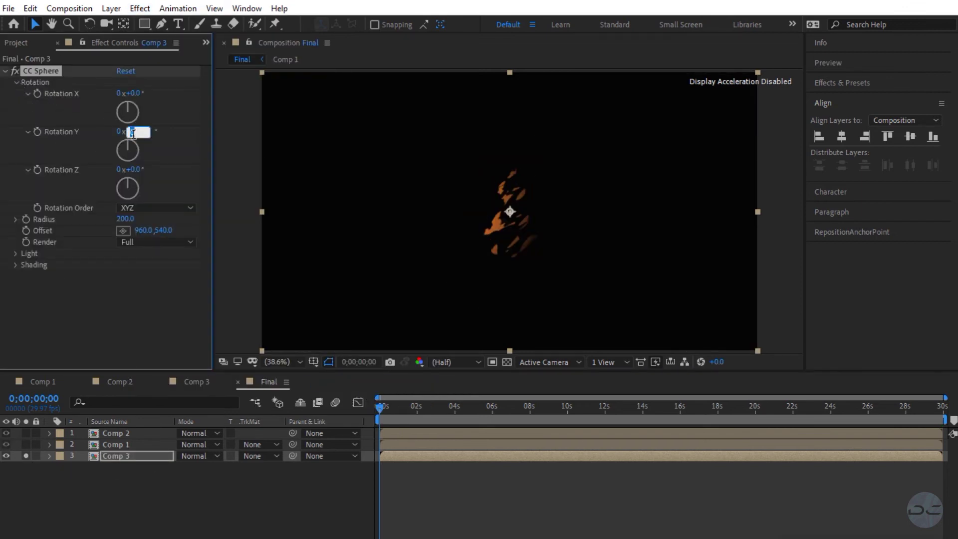
key("Return")
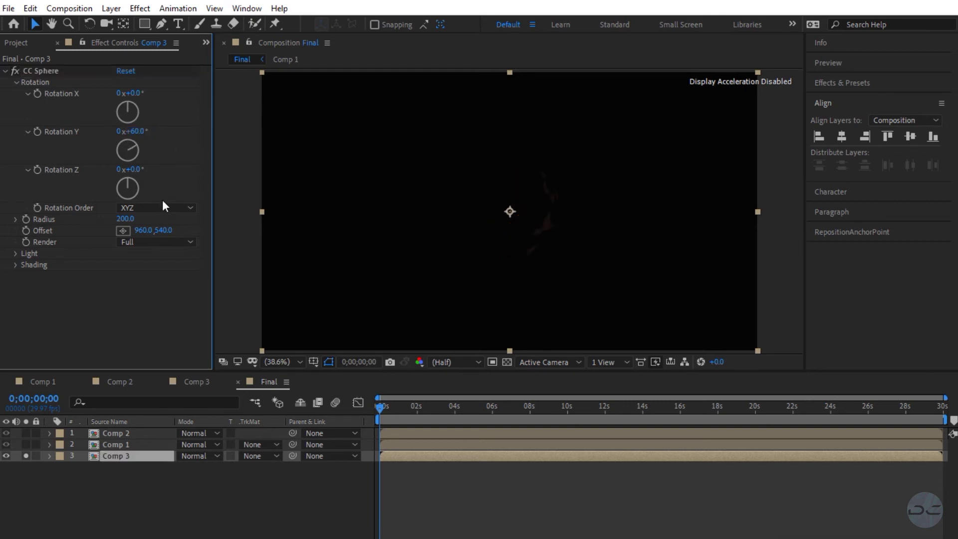
left_click(127, 218)
type("400")
key("Return")
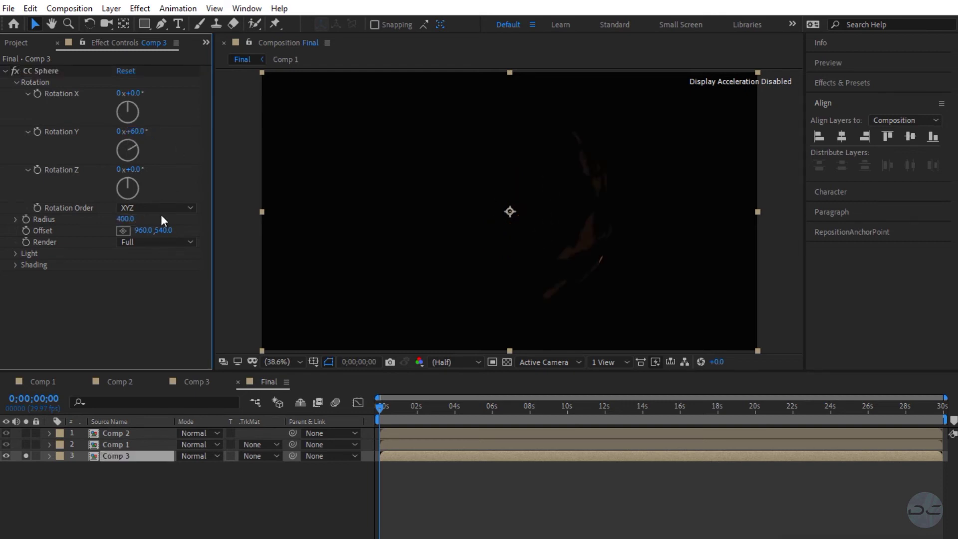
Step: Set the CC Sphere's shading Ambient to 100 and its Light Intensity to 0
left_click(15, 264)
left_click(125, 271)
type("1")
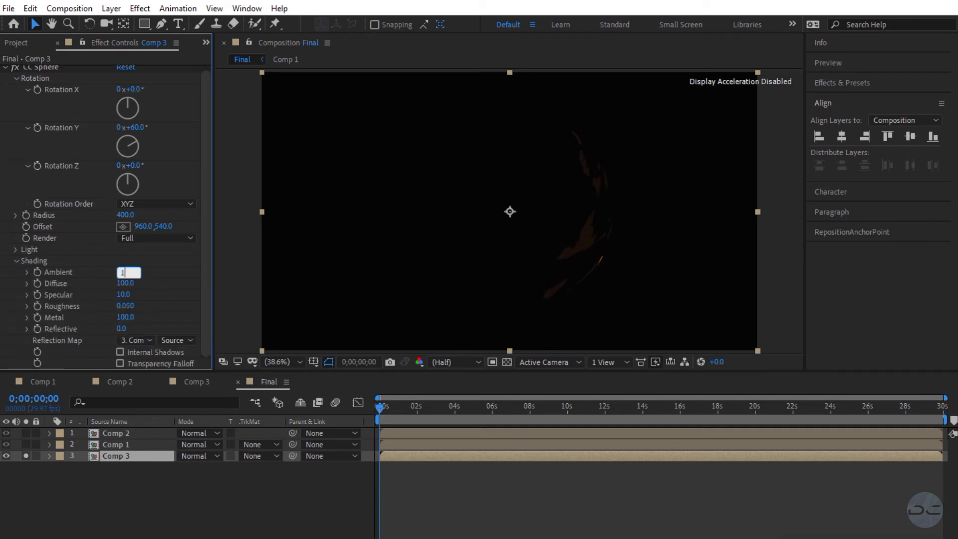
type("00")
key("Return")
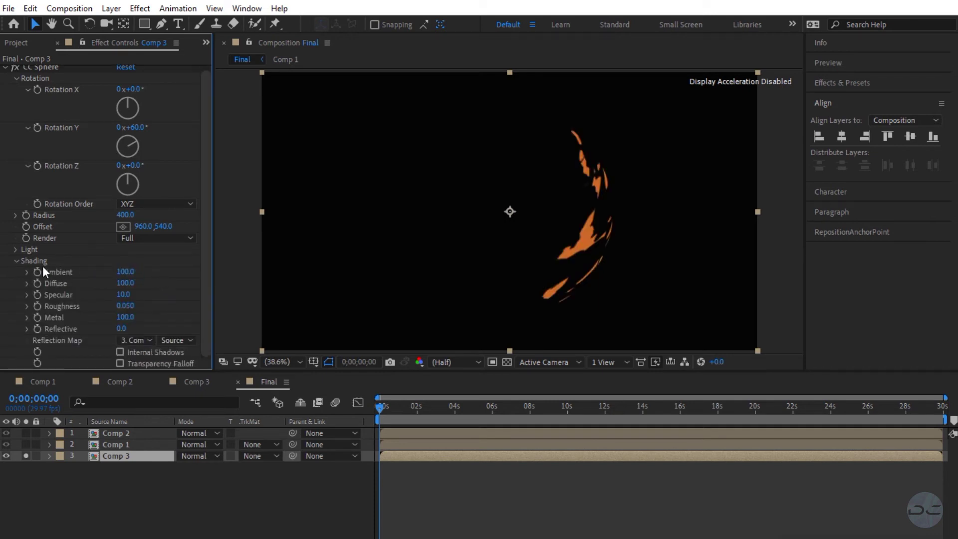
left_click(16, 250)
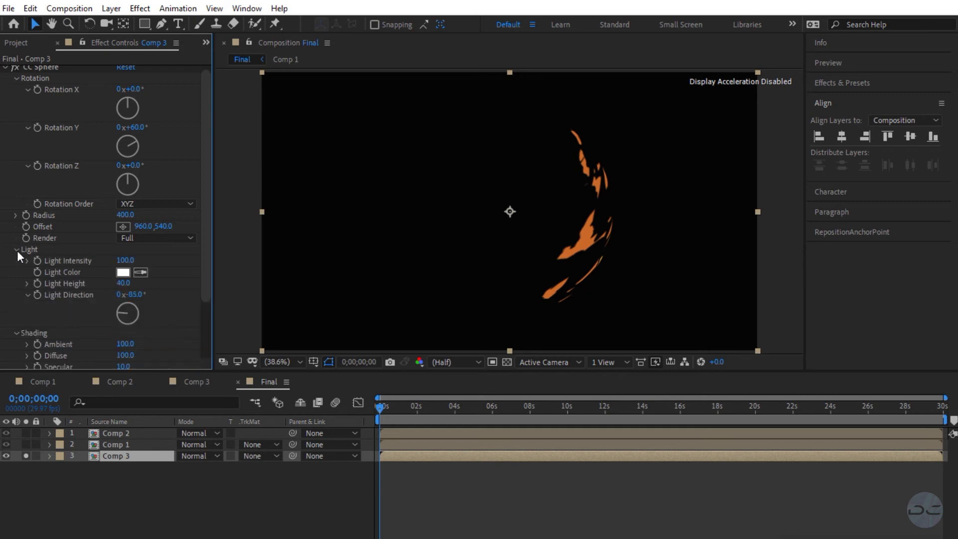
left_click(121, 259)
type("0")
key("Return")
Step: Turn off Comp 3's solo and shift its CC Sphere Offset to about 878, 534
left_click(26, 455)
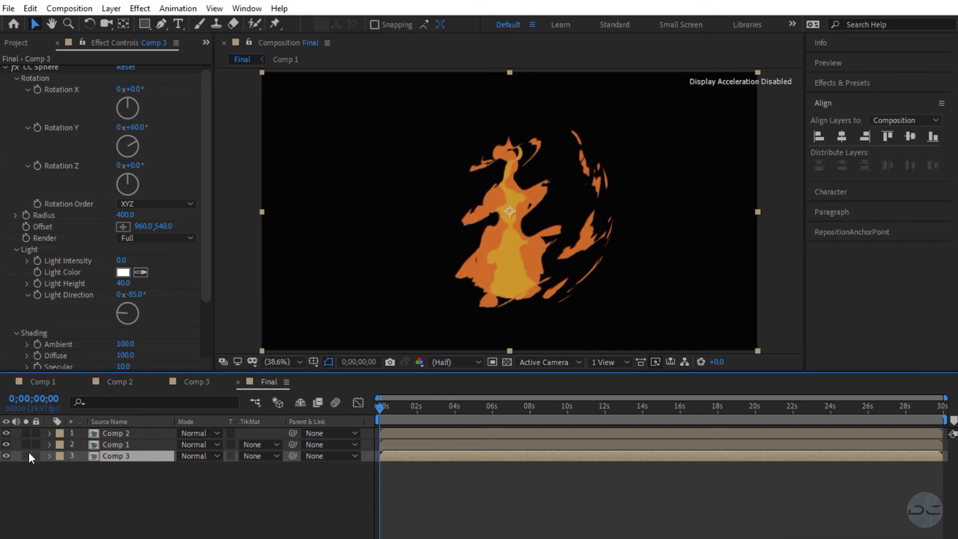
left_click_drag(142, 229, 89, 229)
left_click_drag(164, 226, 159, 226)
Step: Duplicate the Comp 3 layer and set the copy's CC Sphere to Rotation Y -60° and Offset about 1036, 543
left_click(119, 457)
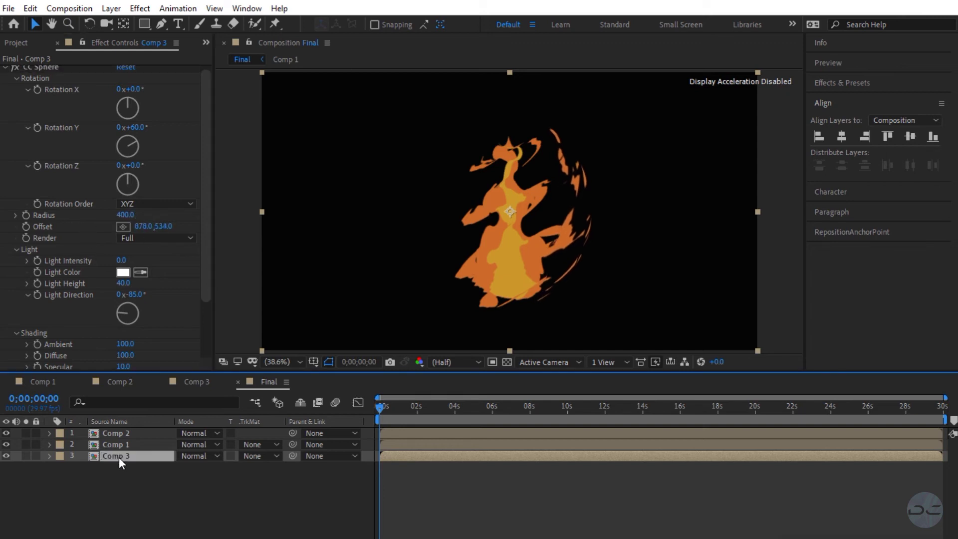
key("ctrl+d")
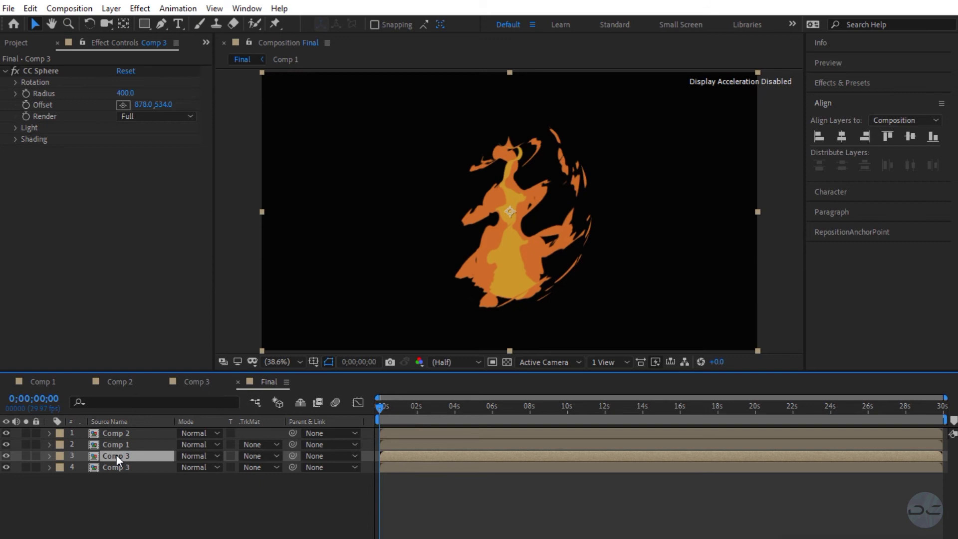
left_click(11, 82)
left_click(137, 131)
key("Return")
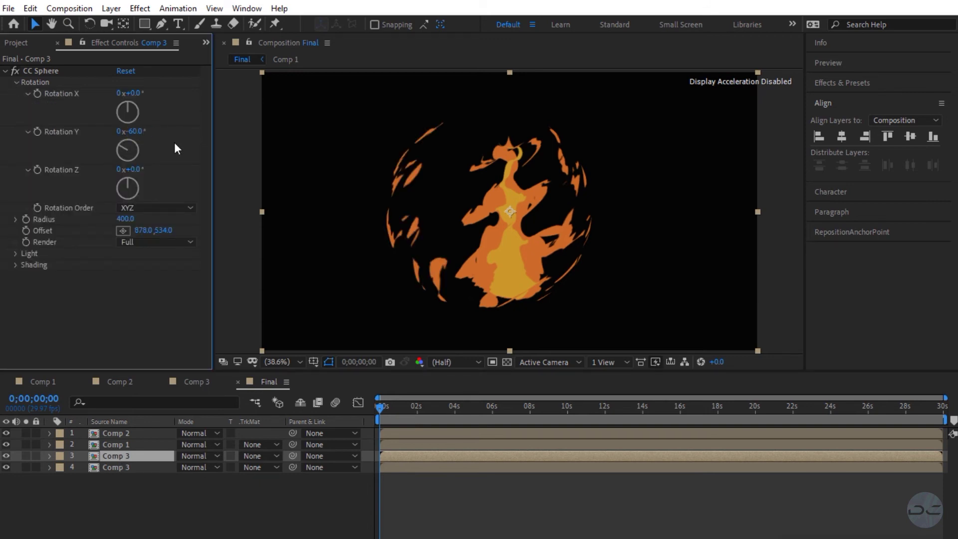
left_click_drag(142, 230, 194, 258)
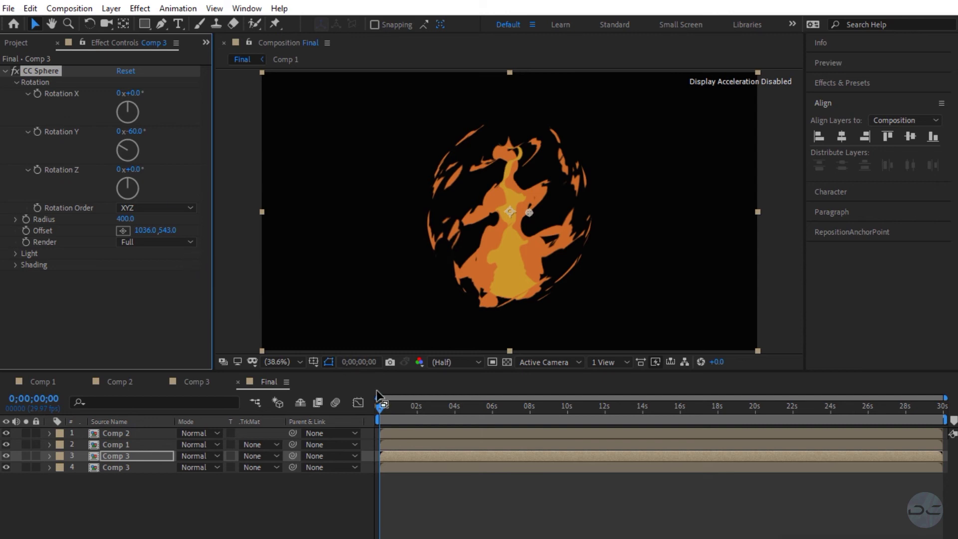
left_click_drag(382, 405, 353, 406)
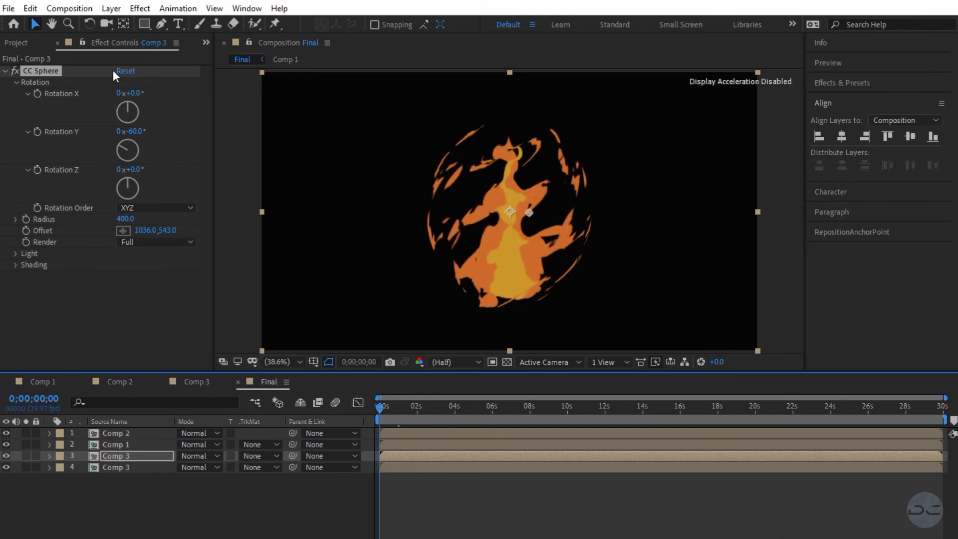
Step: Add an adjustment layer to the Final composition and move it above all other layers
left_click(110, 8)
mouse_move(131, 22)
left_click(409, 112)
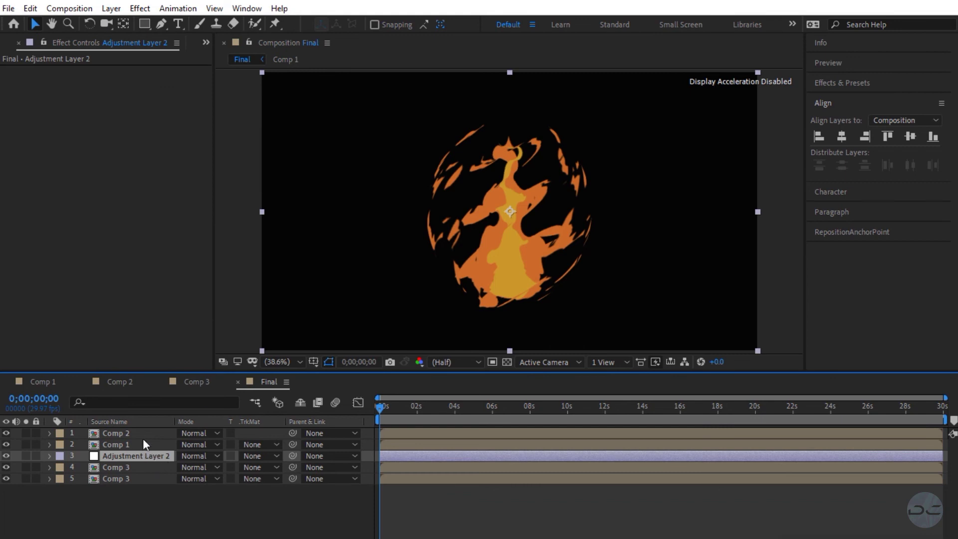
left_click_drag(129, 456, 125, 427)
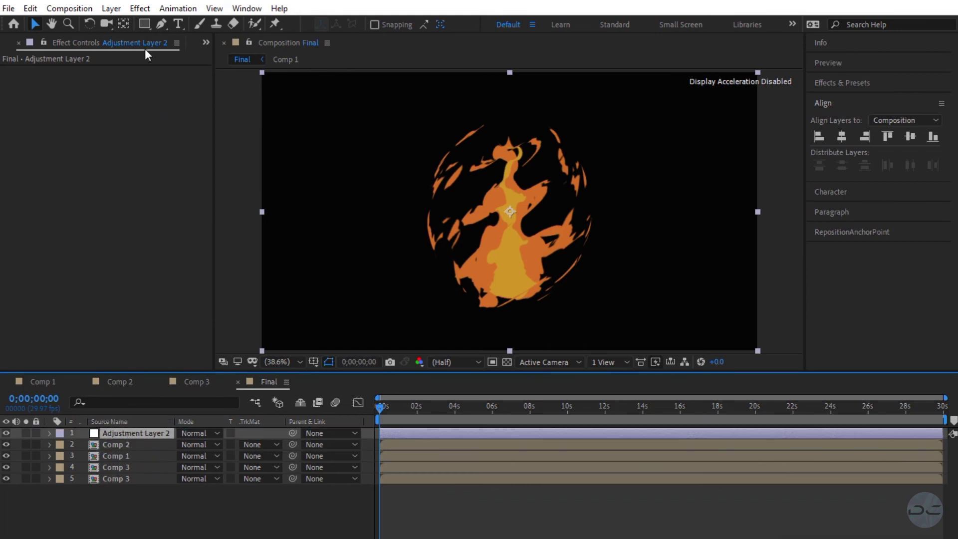
Step: Apply Roughen Edges to the adjustment layer and set its Border to 4
left_click(139, 8)
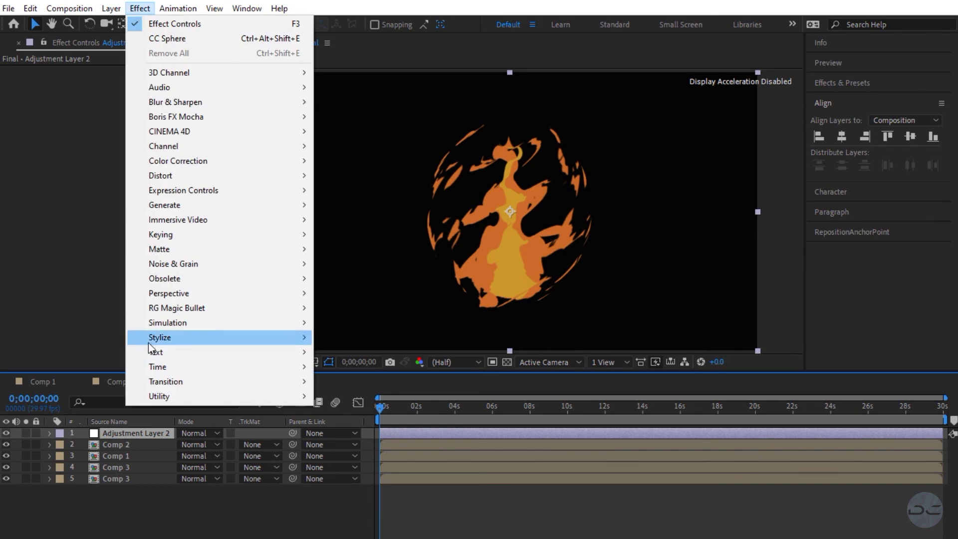
mouse_move(148, 343)
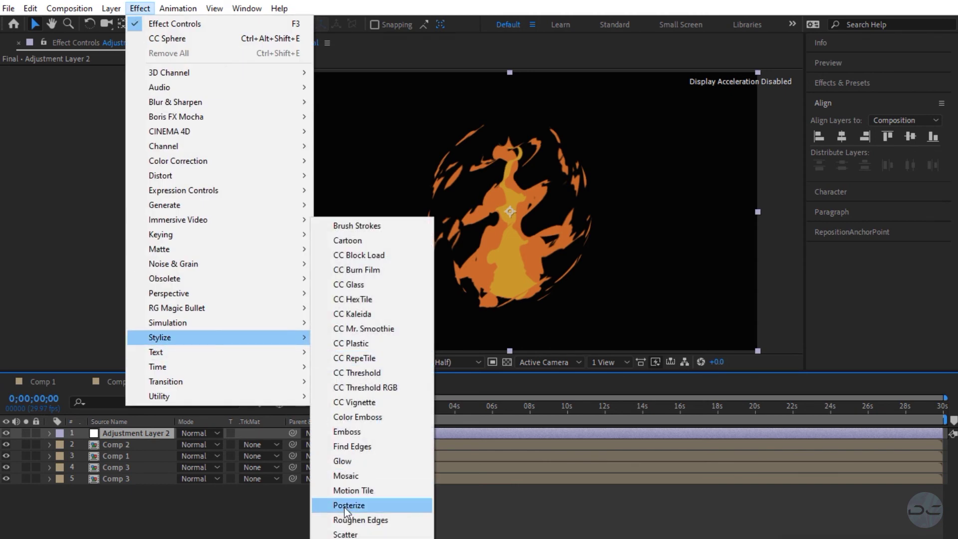
left_click(350, 520)
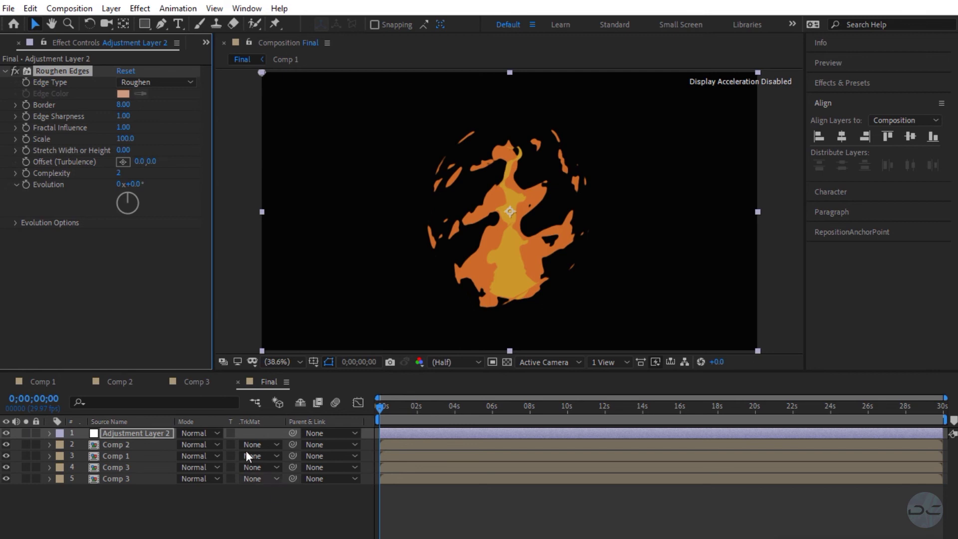
left_click(125, 105)
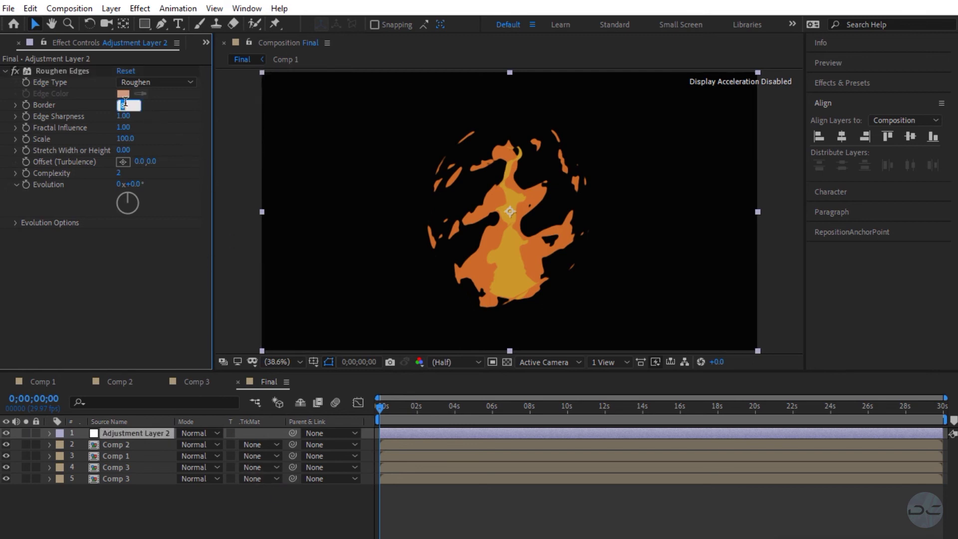
key("Return")
Step: Add a Posterize Time effect to the adjustment layer with a Frame Rate of 12
left_click(146, 10)
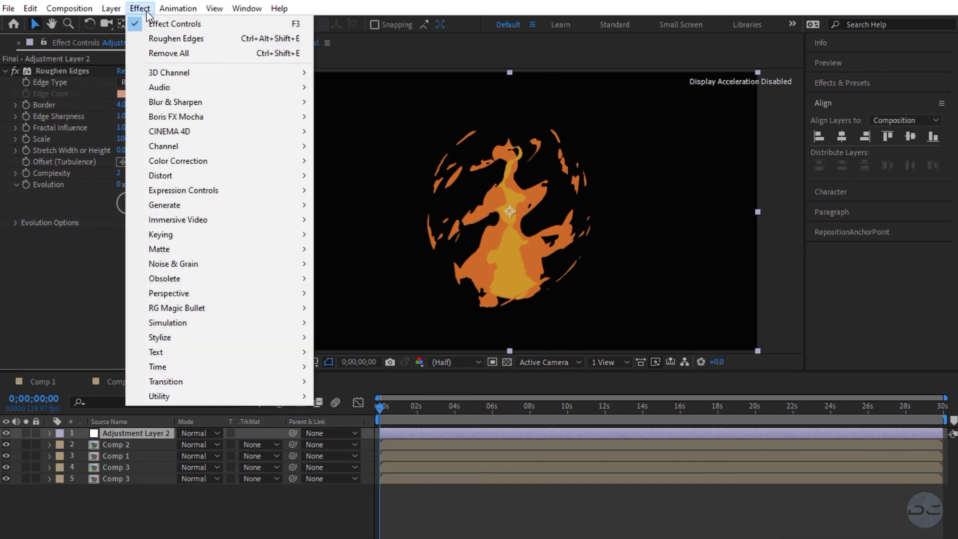
mouse_move(193, 367)
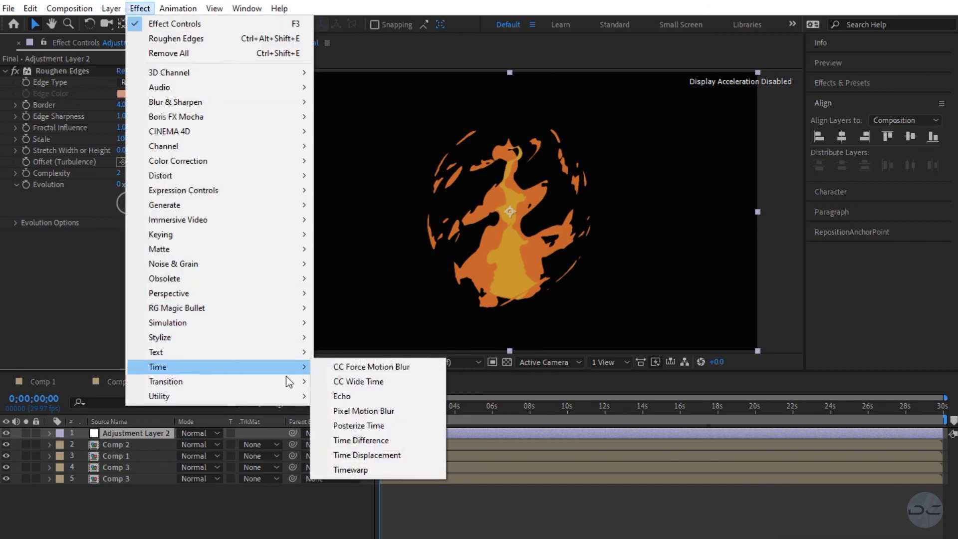
left_click(363, 425)
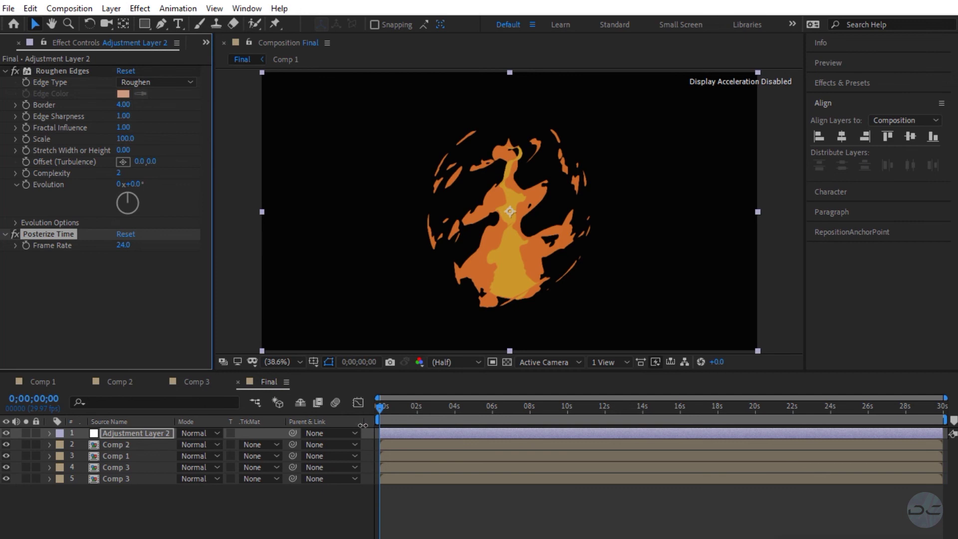
left_click(123, 245)
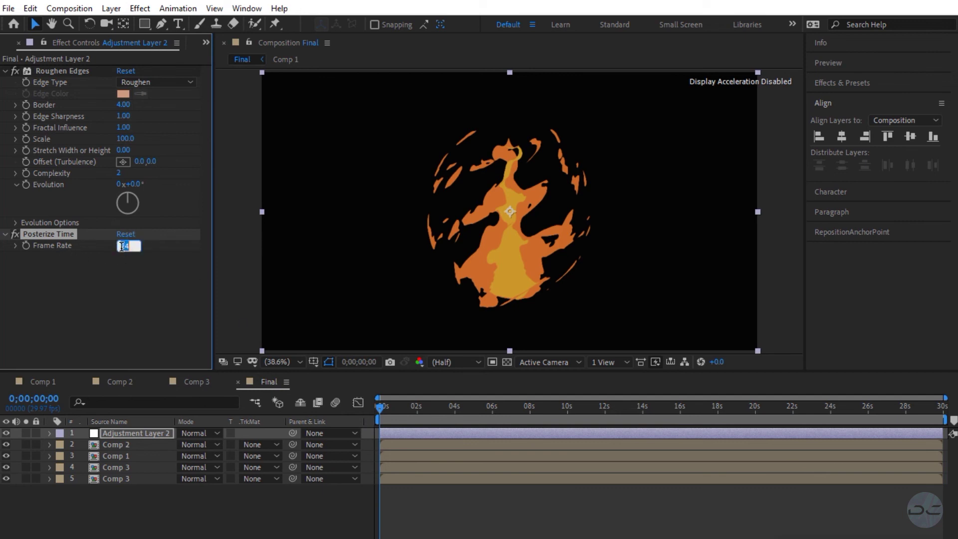
left_click(137, 278)
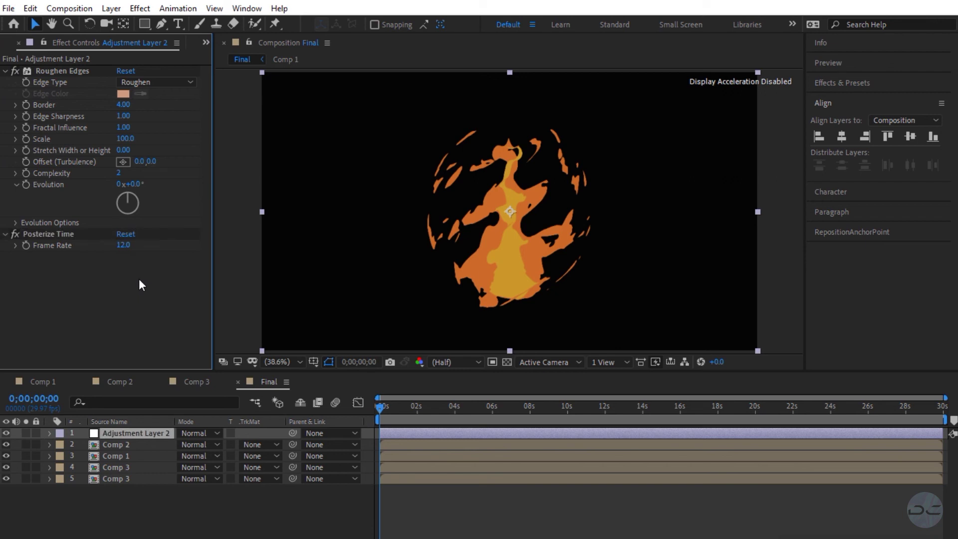
Step: Add a Glow effect to the adjustment layer with Glow Radius 20 and Glow Intensity 0.7
left_click(140, 9)
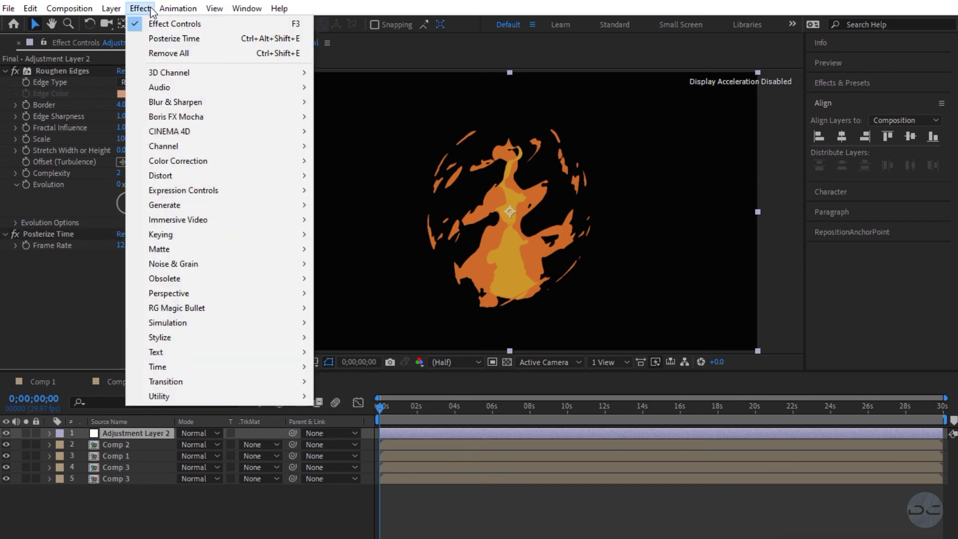
mouse_move(196, 336)
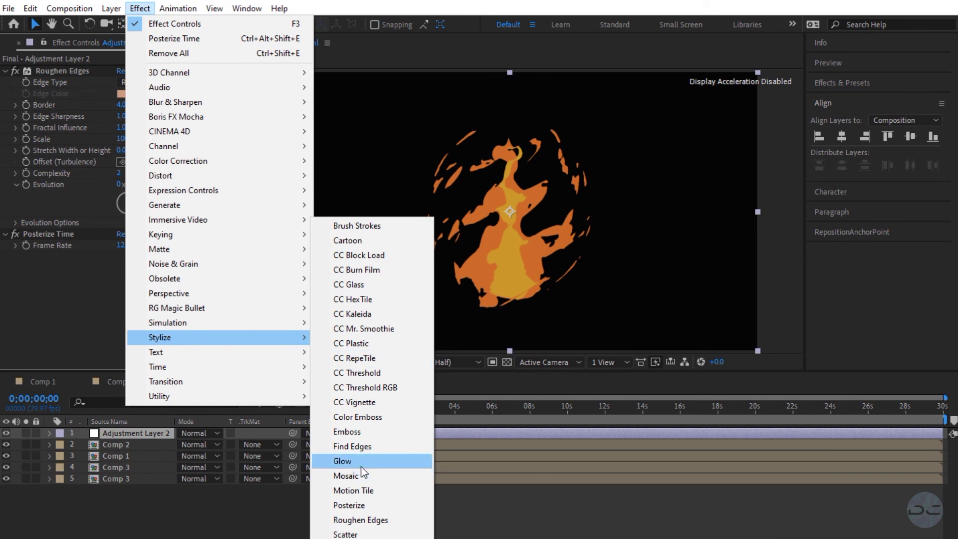
left_click(342, 460)
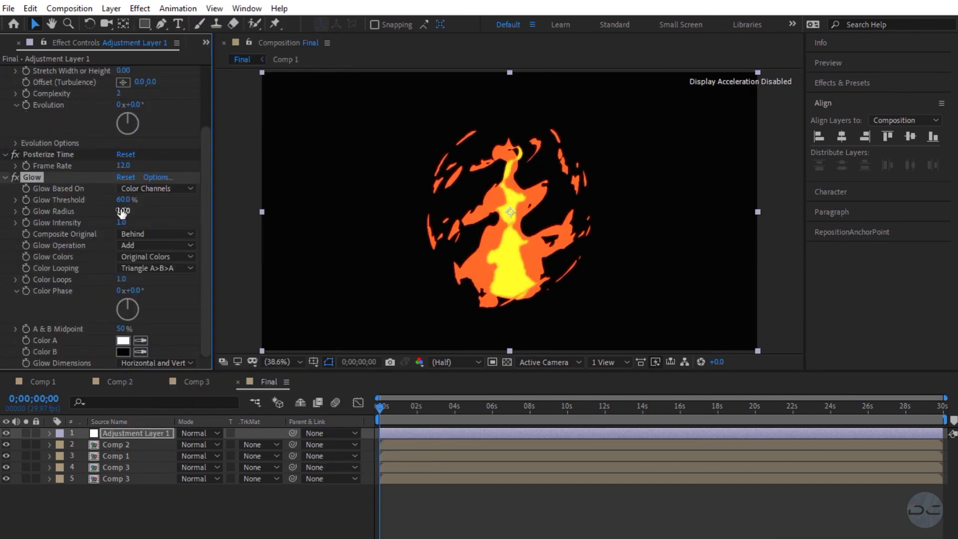
left_click(125, 222)
type("0.7")
key("Return")
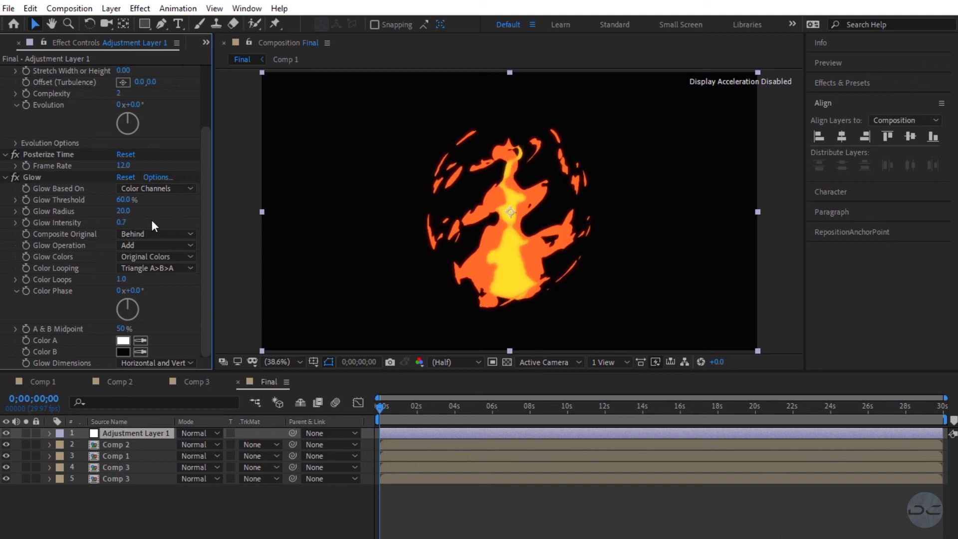
Step: Duplicate the Glow effect and set the copy's Glow Radius to 100
left_click(56, 177)
key("ctrl+d")
left_click(124, 211)
type("100")
key("Return")
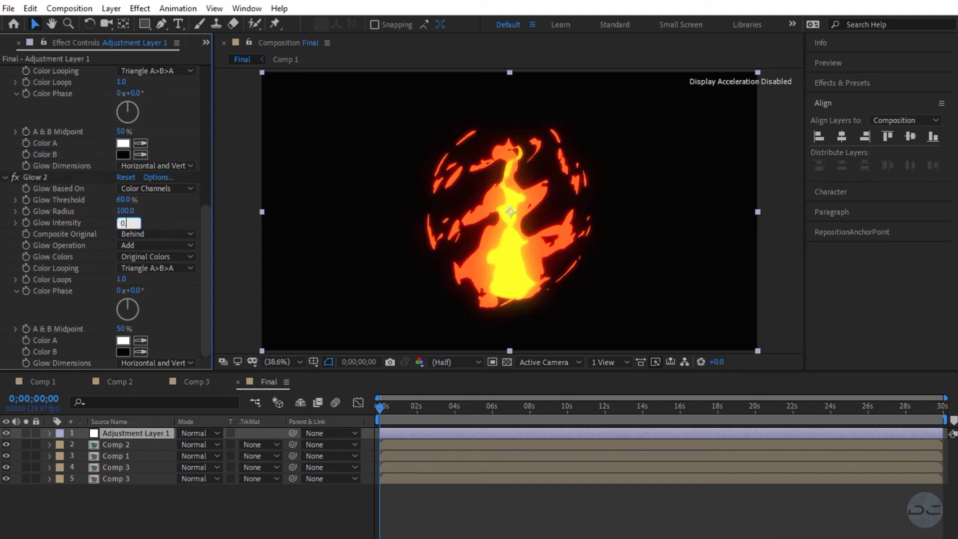